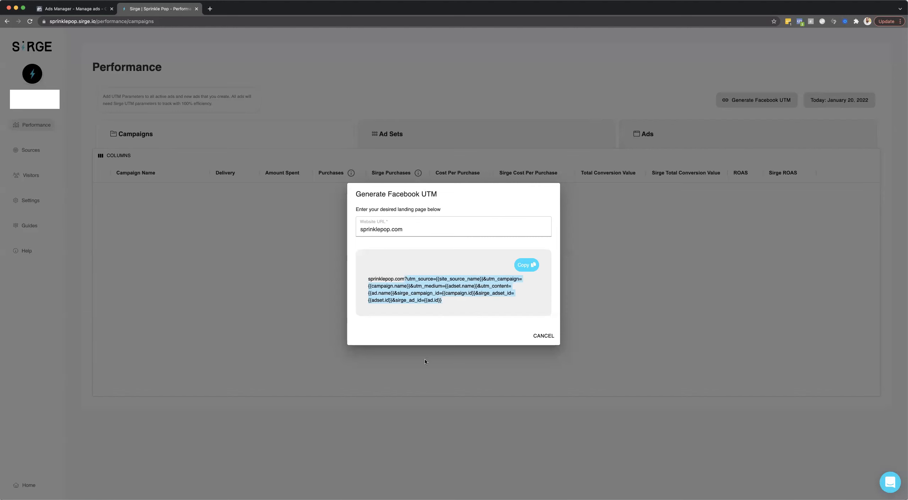
Step: Select and copy the generated Facebook UTM parameters from utm_source to the end, leaving out "sprinklepop.com?"
left_click(466, 308)
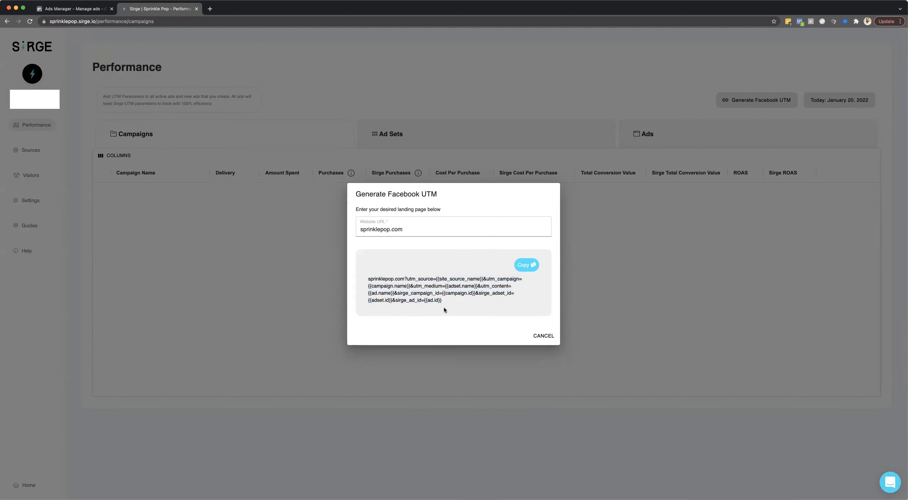
left_click_drag(441, 301, 406, 279)
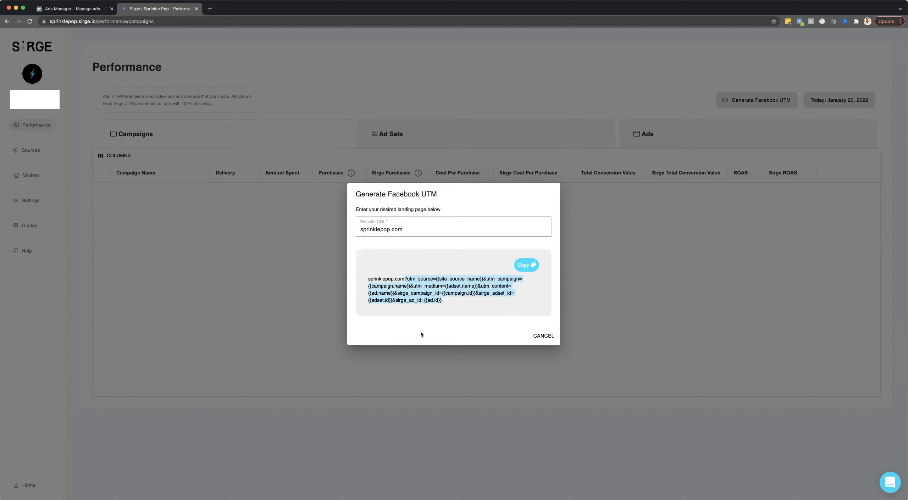
left_click_drag(452, 305, 408, 279)
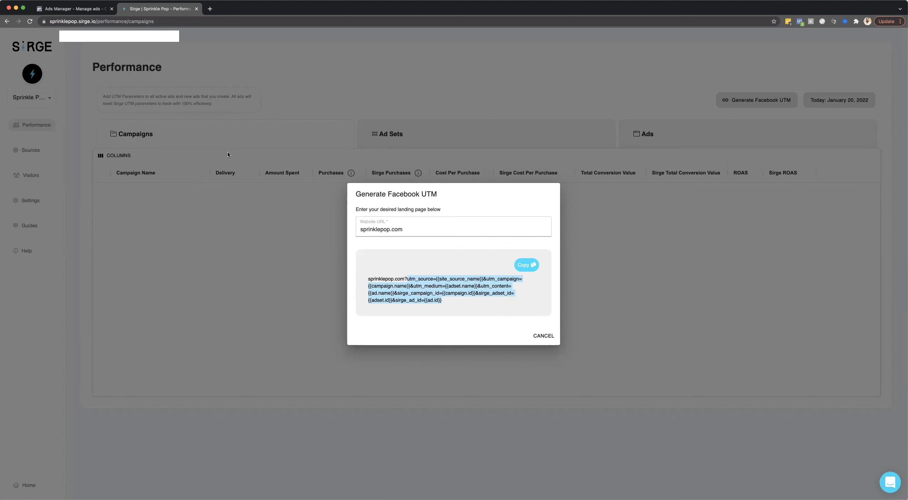
Step: Switch to Ads Manager and list the ads belonging to all six ad sets of the Interests campaign
left_click(58, 9)
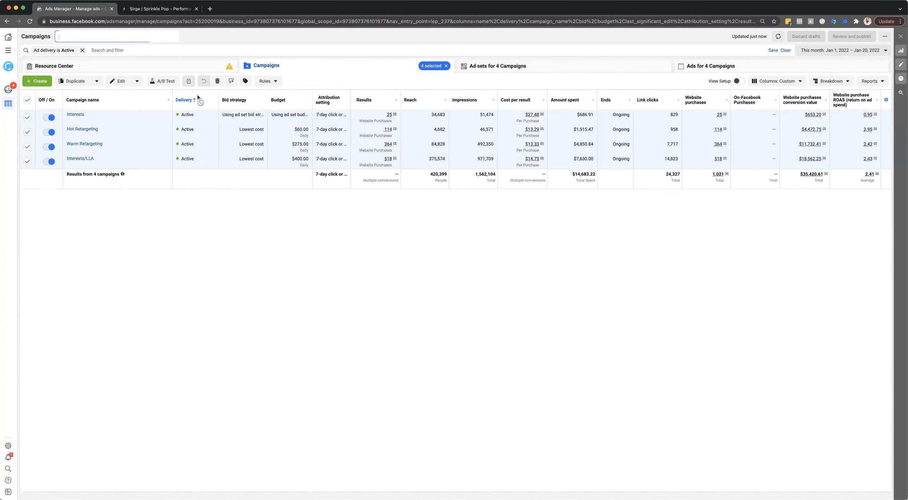
left_click(335, 118)
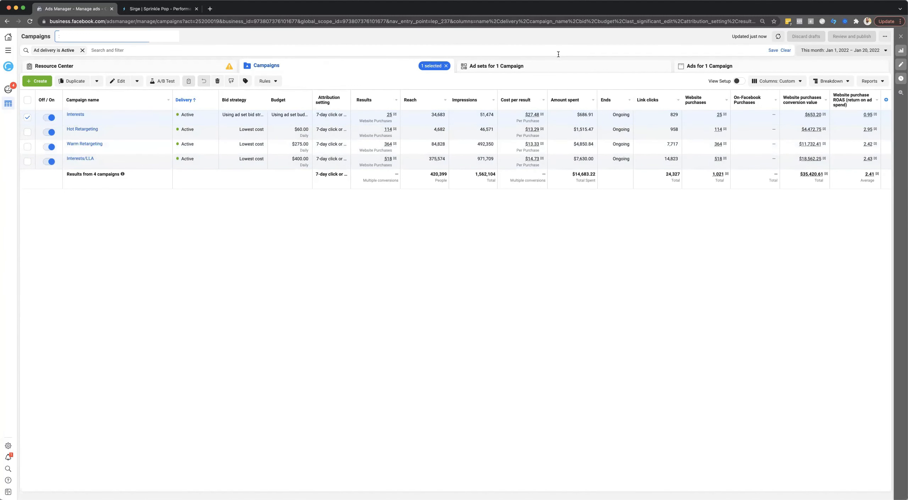
left_click(514, 68)
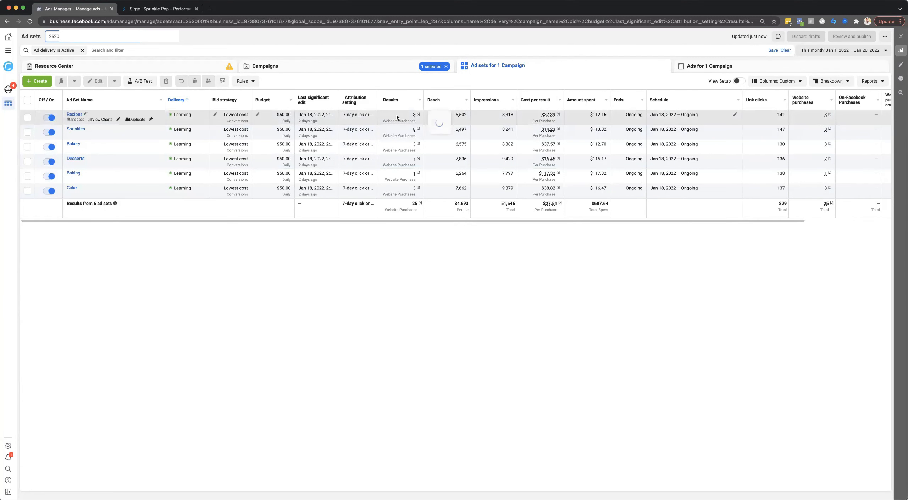
left_click(30, 103)
left_click(692, 72)
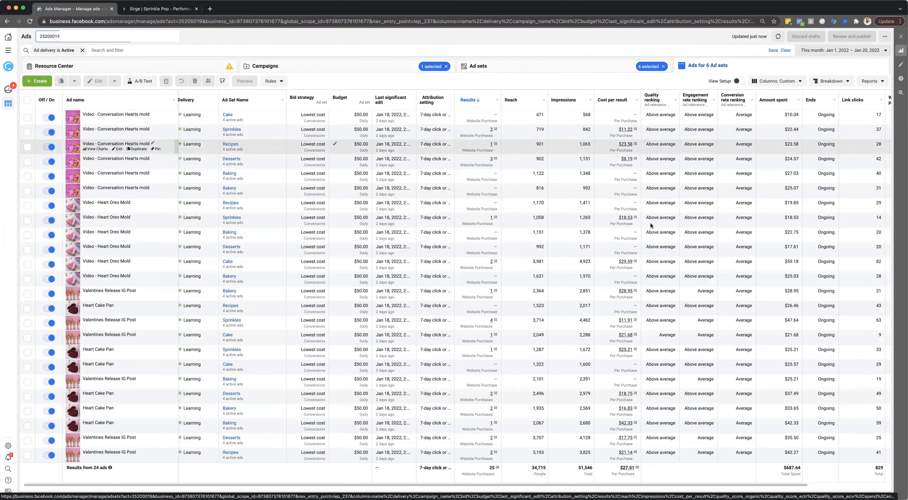
Step: Turn on View Setup for the ads table and open all 24 ads for editing together
left_click(738, 82)
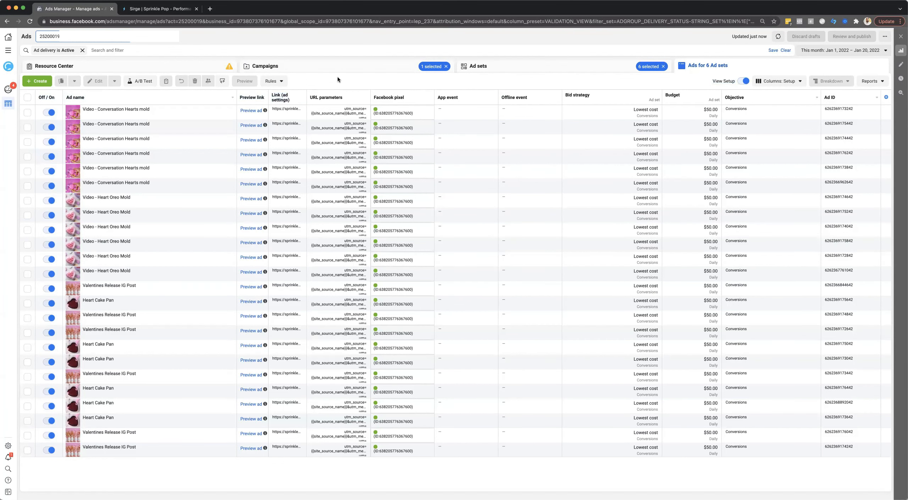
left_click(28, 97)
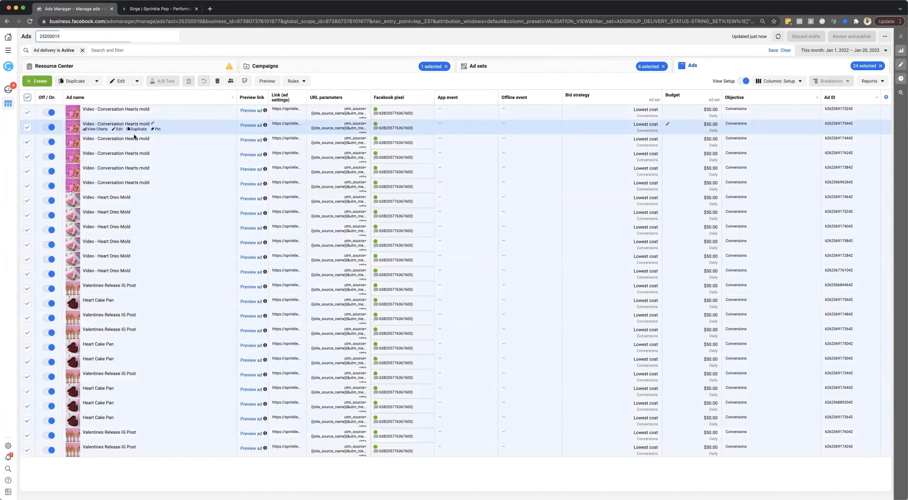
left_click(121, 83)
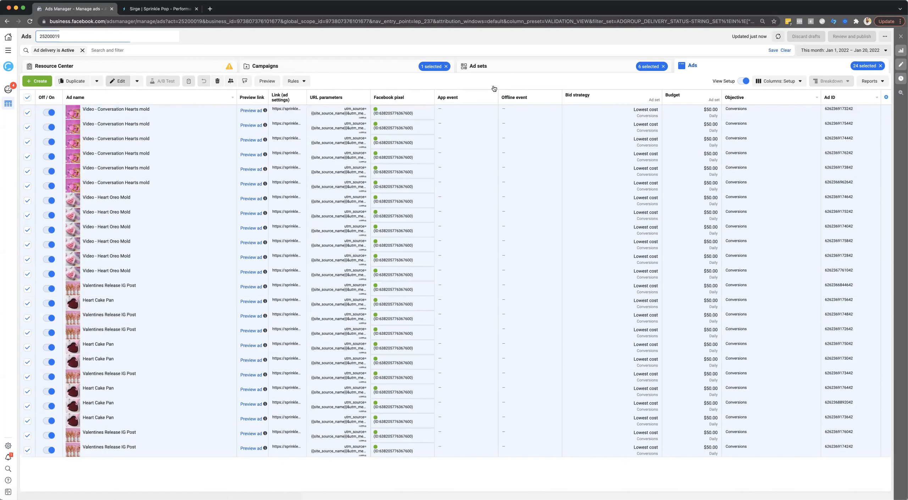
Step: Replace the 24 ads' URL parameters with the copied Sirge UTM string starting with utm_source={{site_source_name}}&utm_campaign={{campaign.name}}
scroll(520, 87, "down", 3)
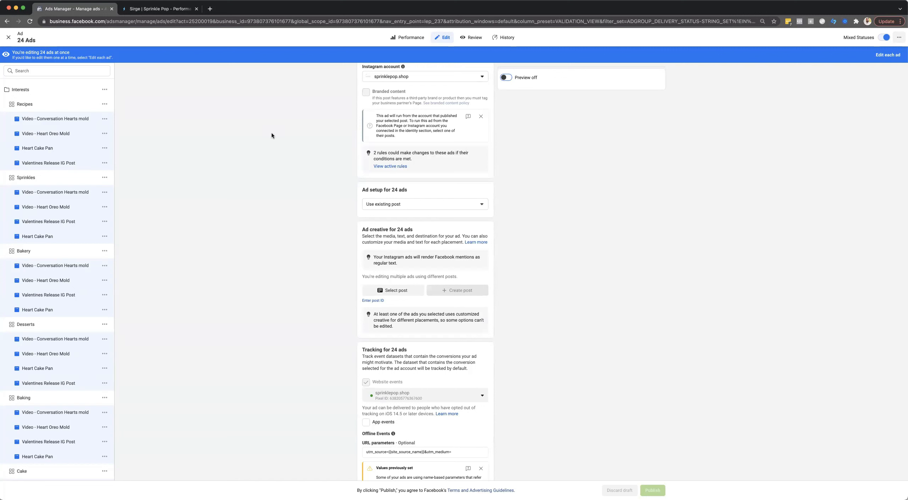
scroll(239, 223, "down", 2)
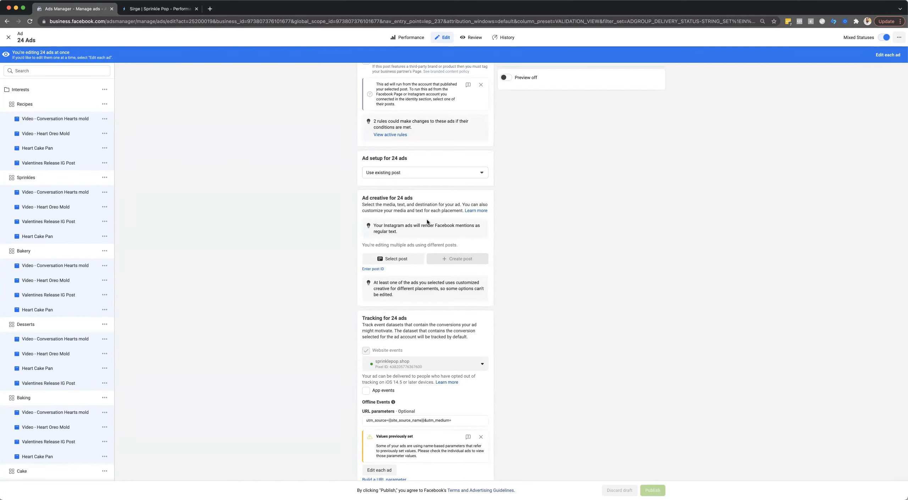
scroll(425, 218, "down", 3)
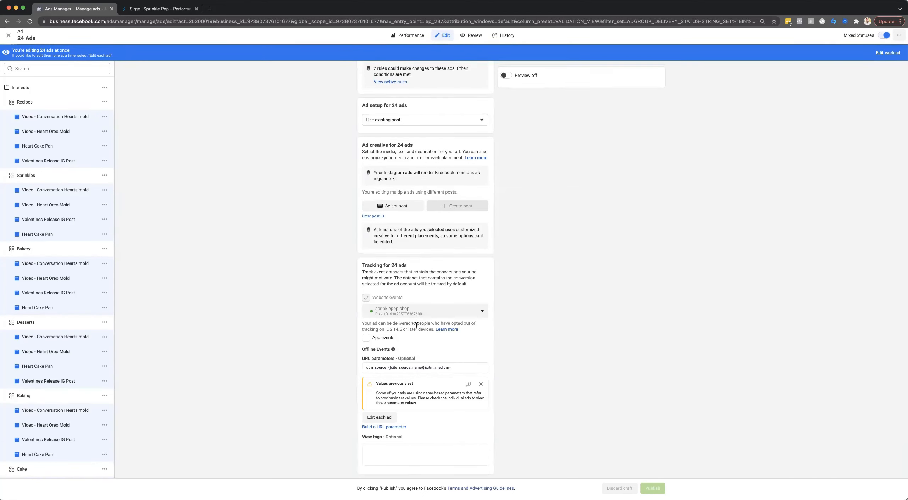
left_click(447, 371)
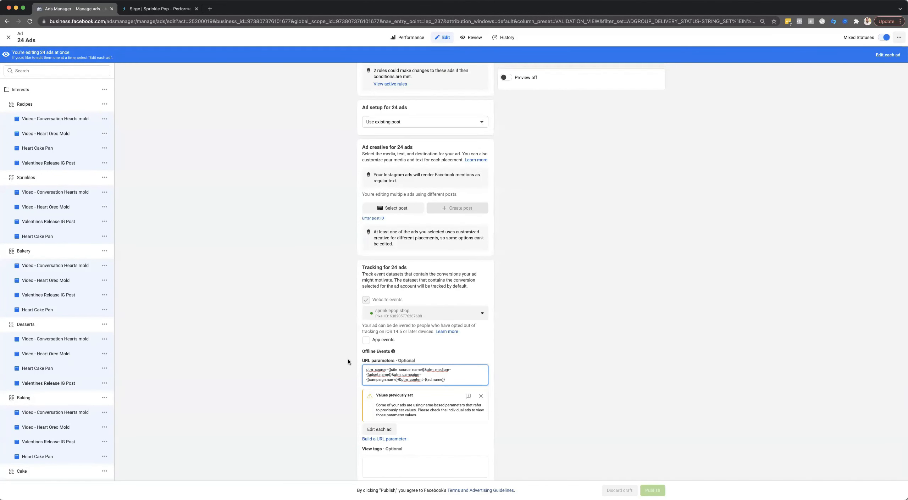
key("super+a")
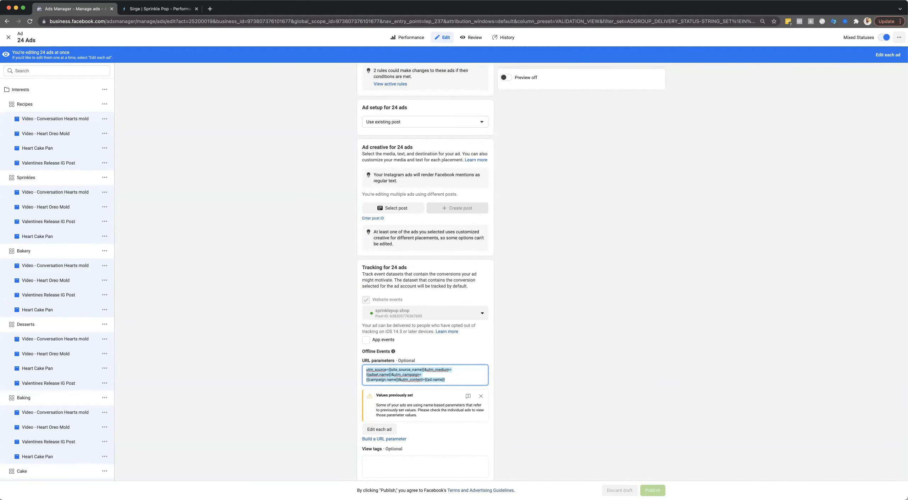
key("BackSpace")
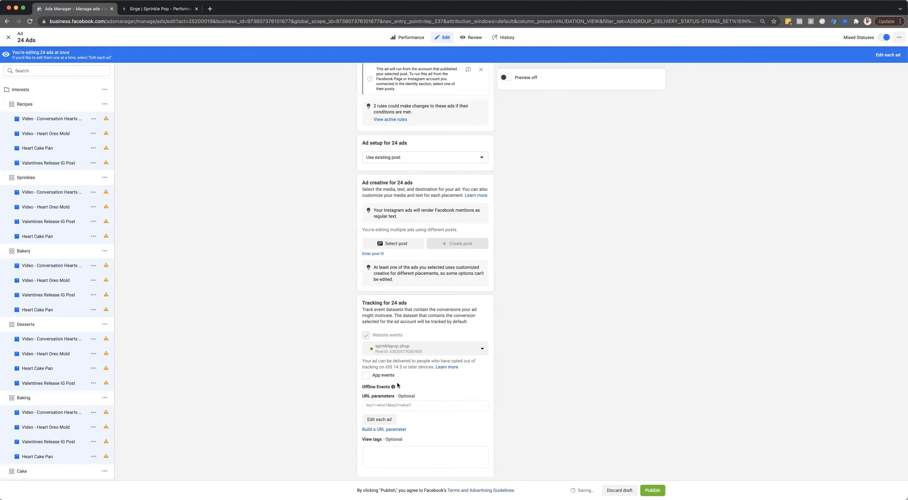
left_click(383, 405)
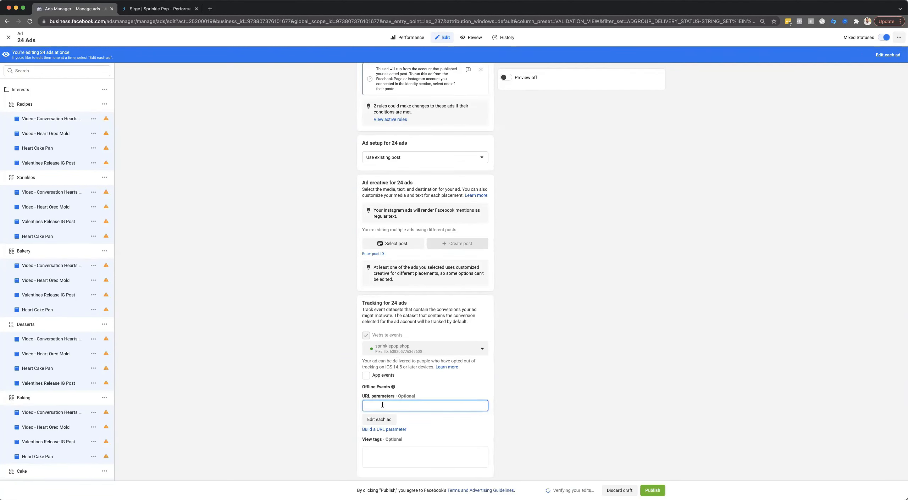
type("utm_source={{site_source_name}}&utm_campaign={{campaign.name}}&utm_medium={{adset.name}}&utm_content={{ad.name}}&sirge_campaign_id={{campaign.id}}&sirge_adset_id={{adset.id}}&sirge_ad_id={{ad.id}}")
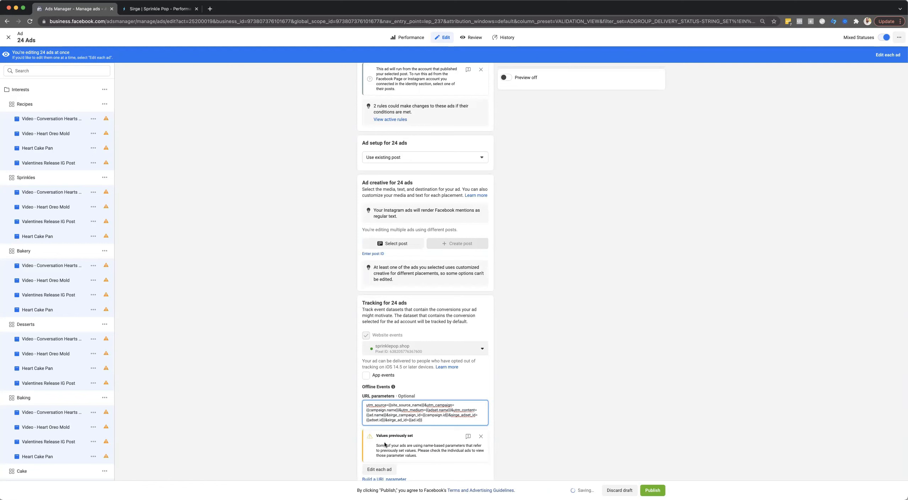
Step: Review the full pasted URL parameters string in the tracking settings for the 24 ads
left_click(402, 434)
scroll(403, 435, "down", 3)
left_click_drag(366, 356, 435, 376)
scroll(387, 426, "down", 1)
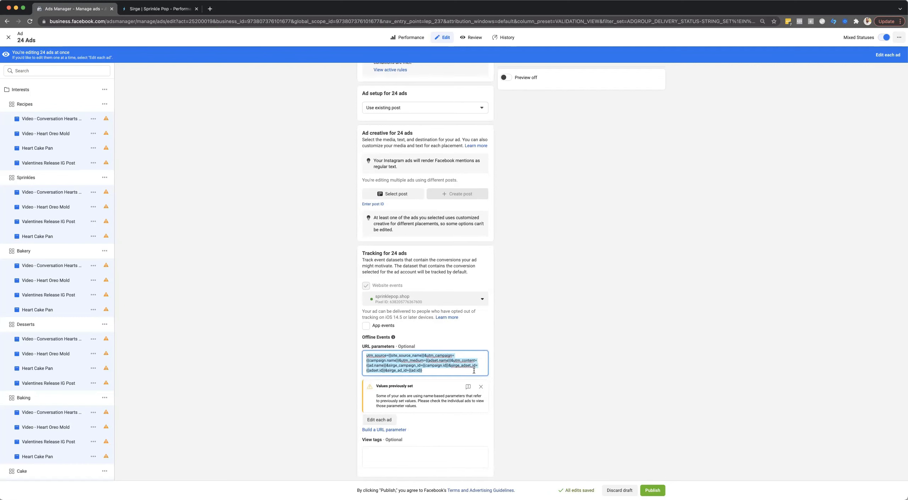
left_click(452, 372)
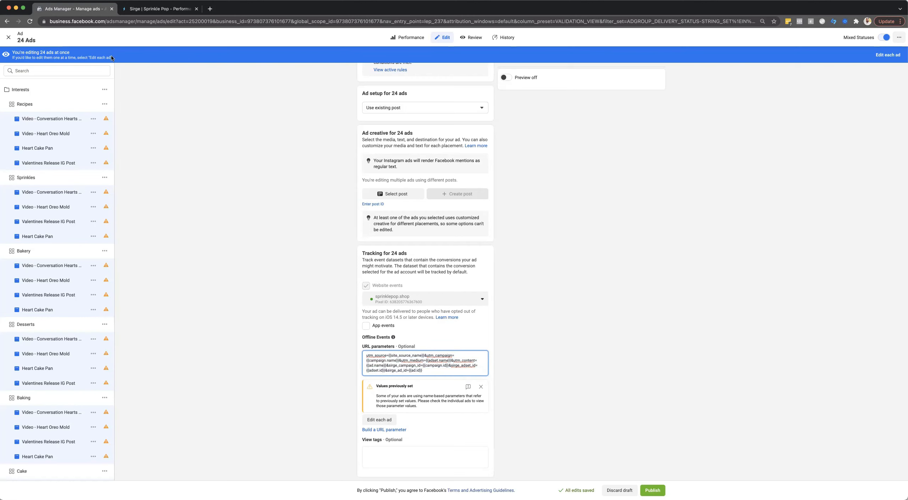
Step: Close the ad editor and widen the Link (ad settings) and URL parameters columns to check each ad's values
left_click(8, 37)
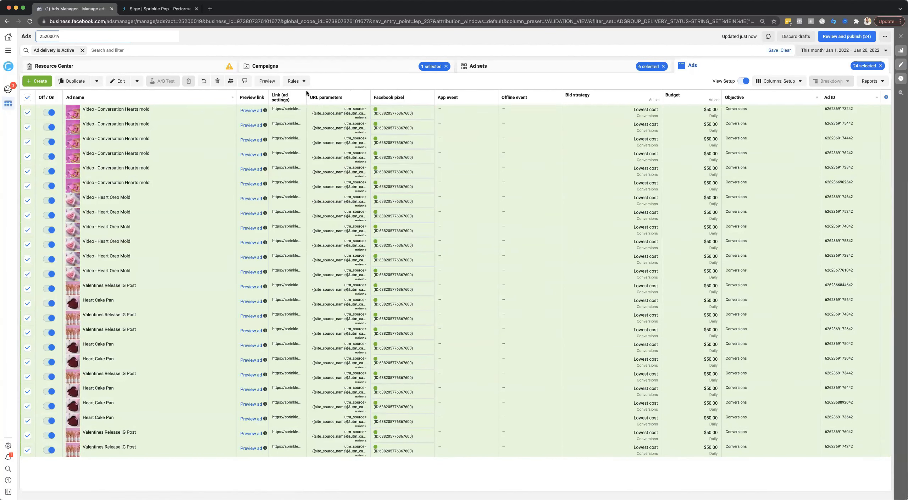
left_click_drag(305, 92, 371, 96)
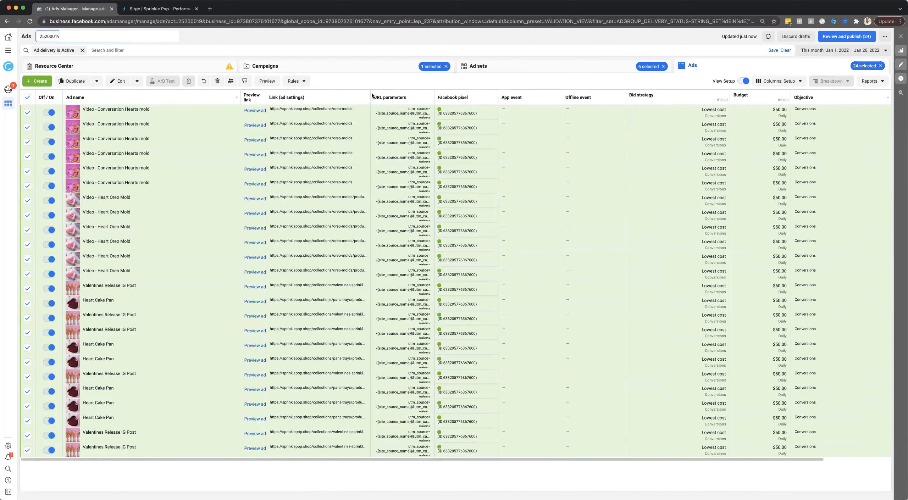
left_click_drag(371, 96, 460, 97)
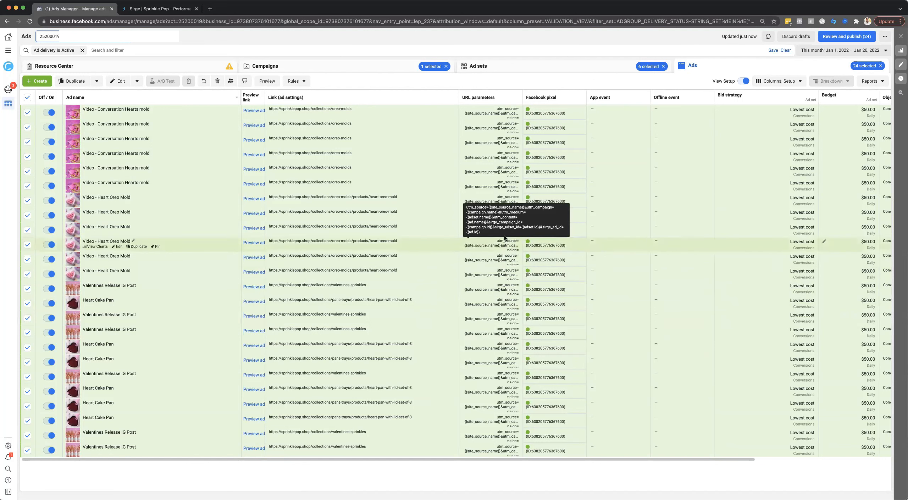
left_click_drag(522, 95, 644, 95)
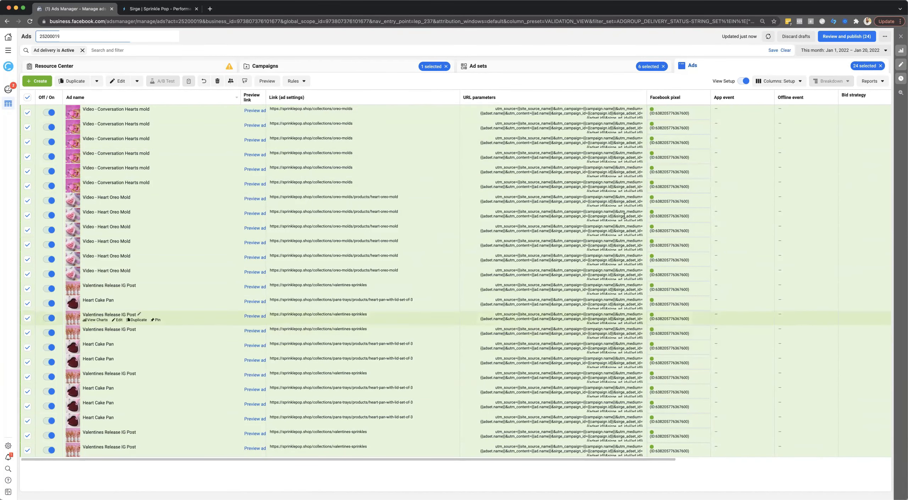
Step: Publish the draft changes of all 24 ads and look across the updated ads table
left_click(847, 36)
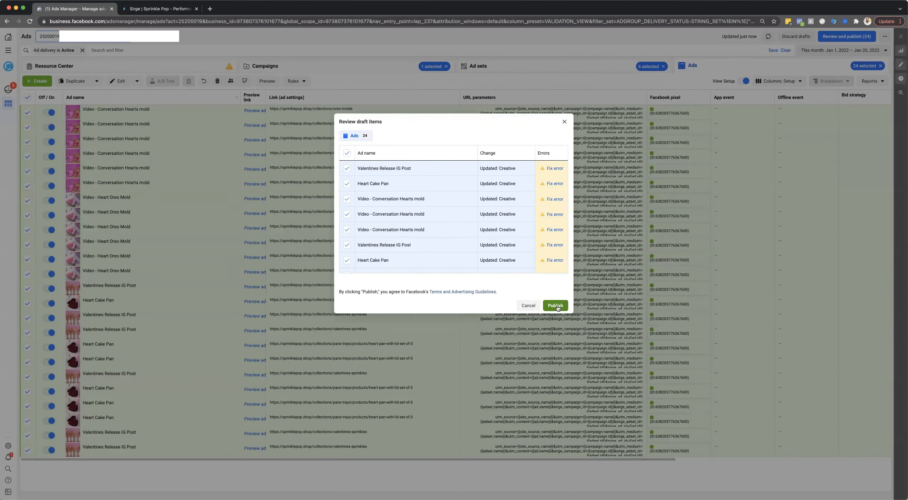
left_click(556, 307)
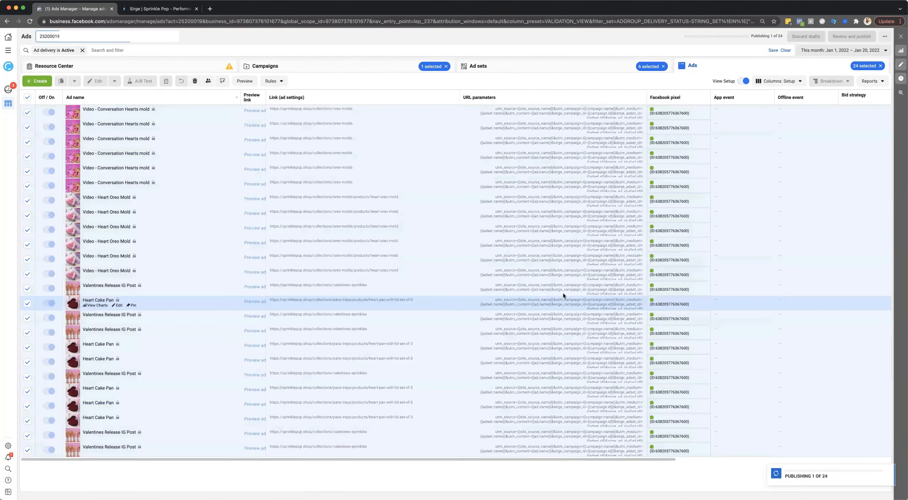
scroll(524, 269, "right", 7)
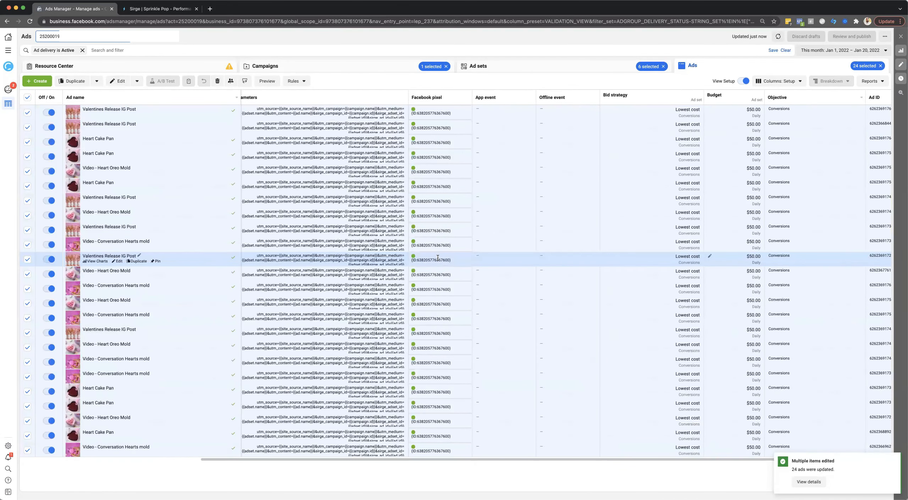
scroll(438, 258, "left", 7)
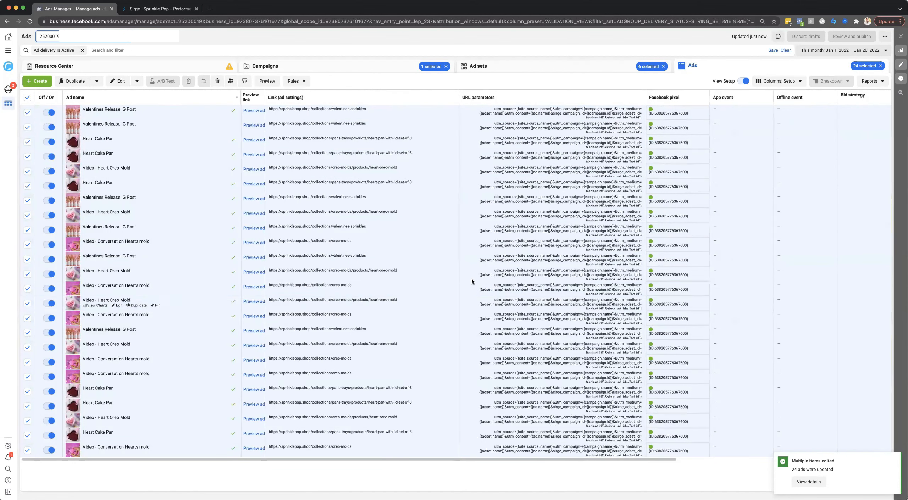
Step: Refresh the ads table and reopen the 24 ads in the editor to check their published URL parameters
left_click(778, 36)
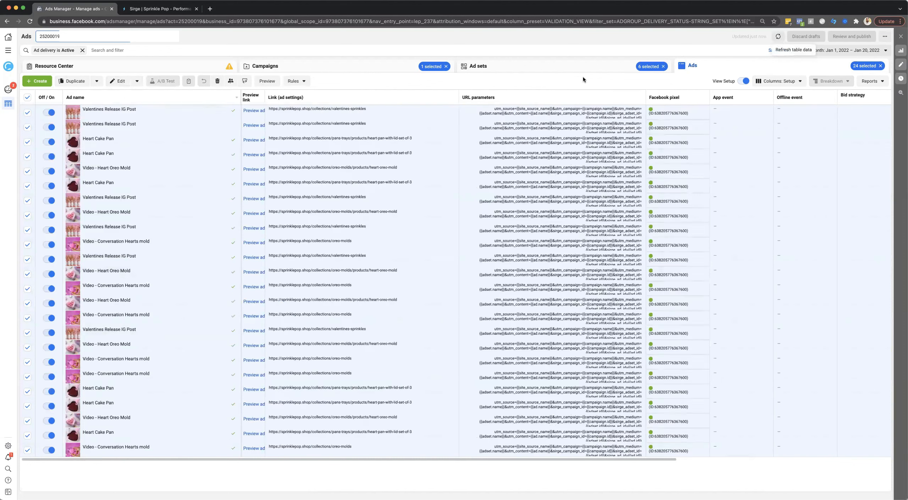
left_click(118, 81)
scroll(482, 215, "down", 5)
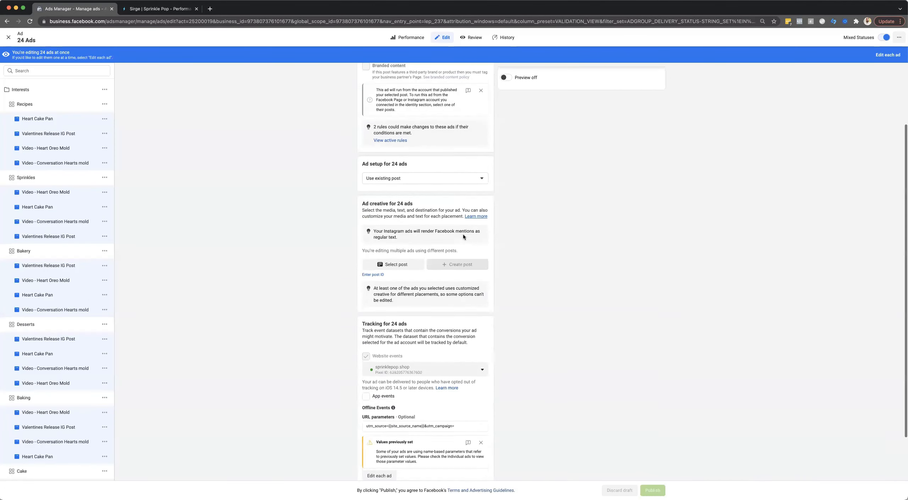
left_click(437, 379)
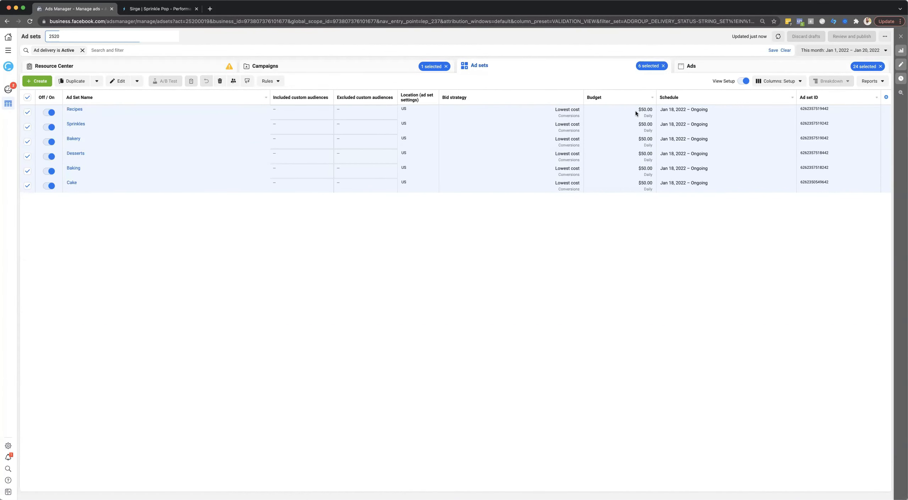
Step: Turn off View Setup and display the ad sets of only the Hot Retargeting campaign
left_click(746, 81)
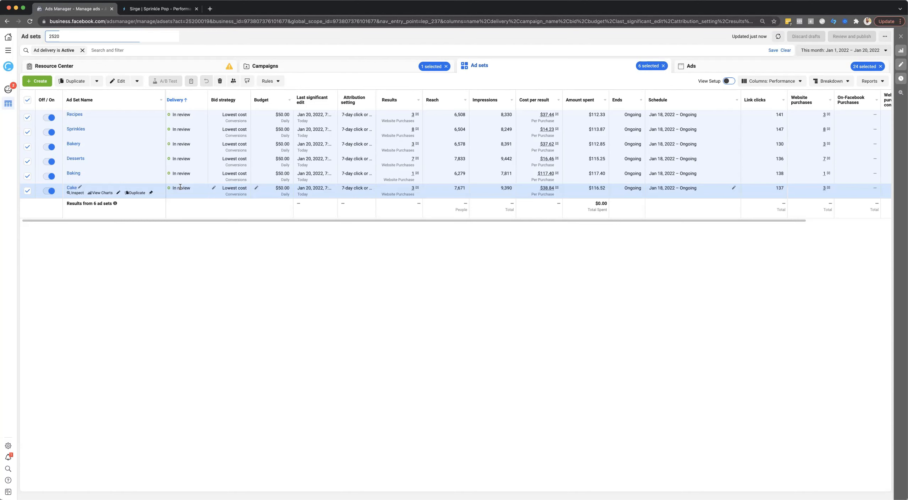
left_click(338, 71)
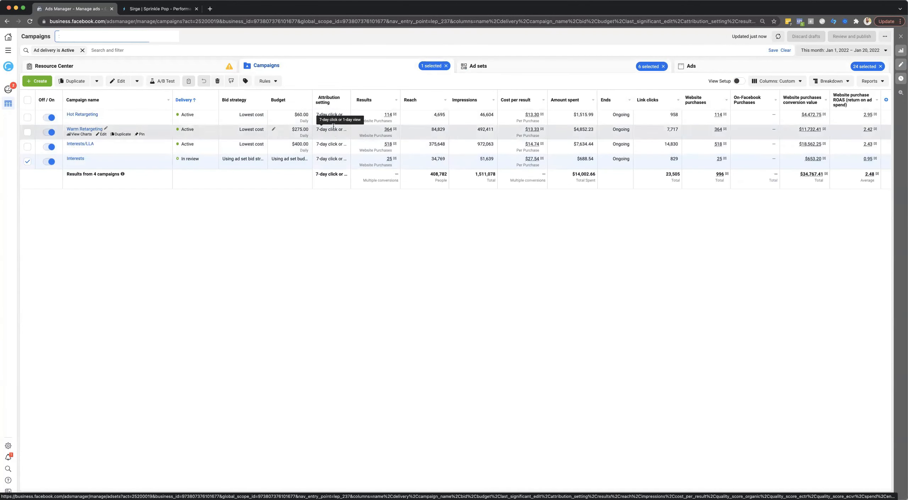
left_click(333, 117)
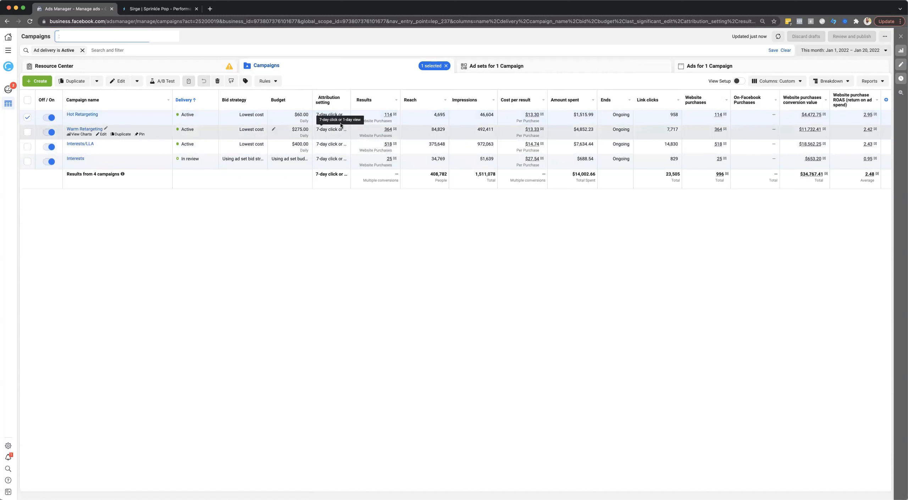
left_click(492, 69)
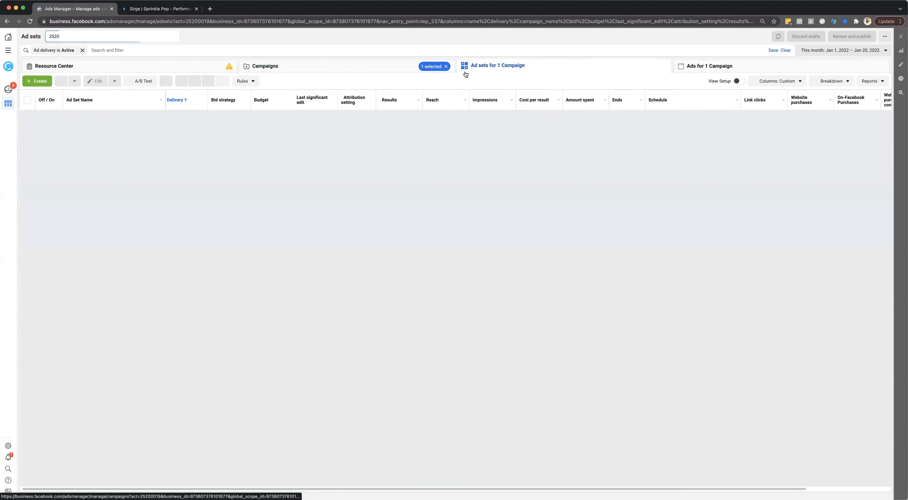
Step: Display the ads of the Purchase (180d) and Add To Cart (30d) ad sets and open both carousel ads for editing
left_click(393, 122)
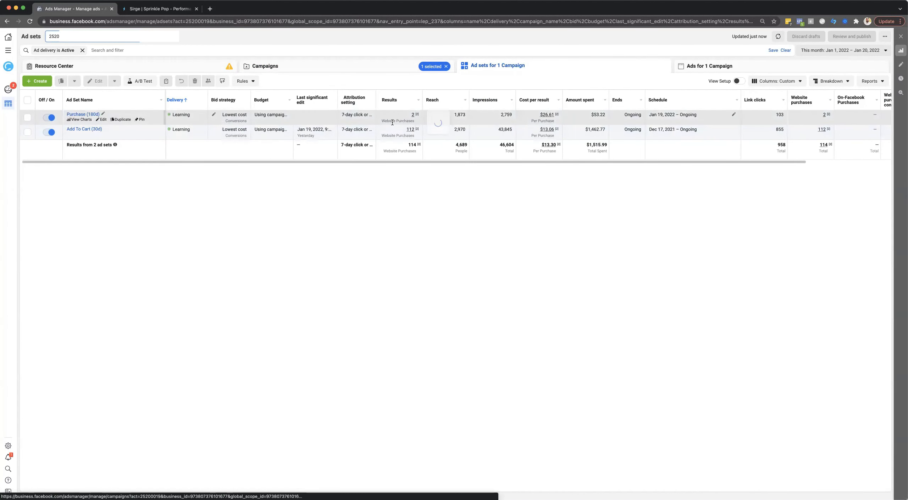
left_click(394, 133)
left_click(714, 73)
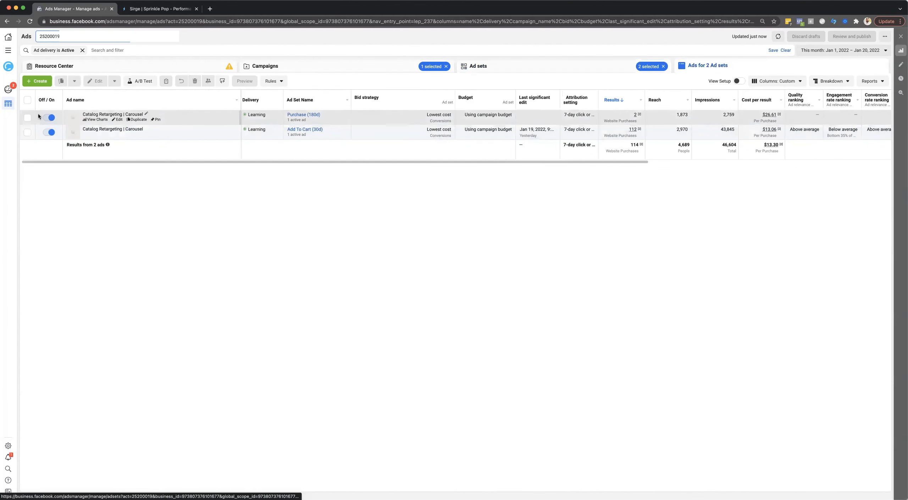
left_click(27, 100)
left_click(121, 81)
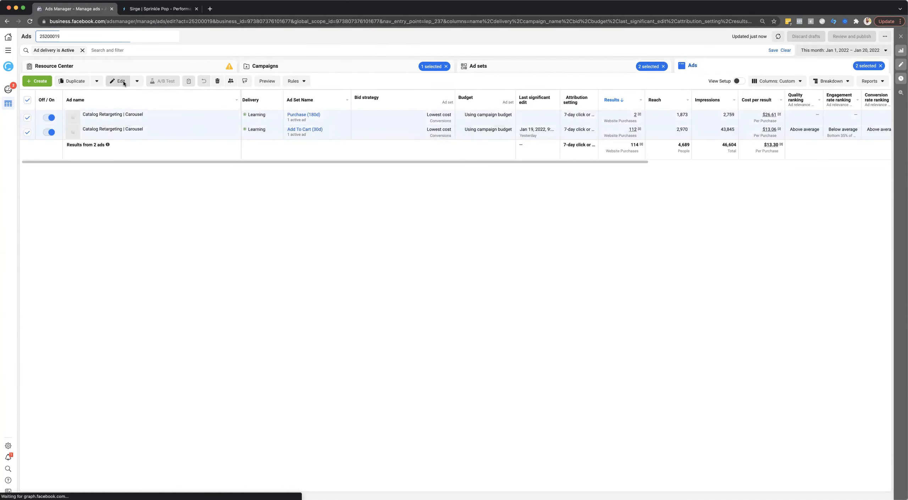
Step: Look through the two ads' creative, link and tracking settings and briefly view the ad preview
scroll(437, 123, "down", 2)
scroll(436, 124, "down", 7)
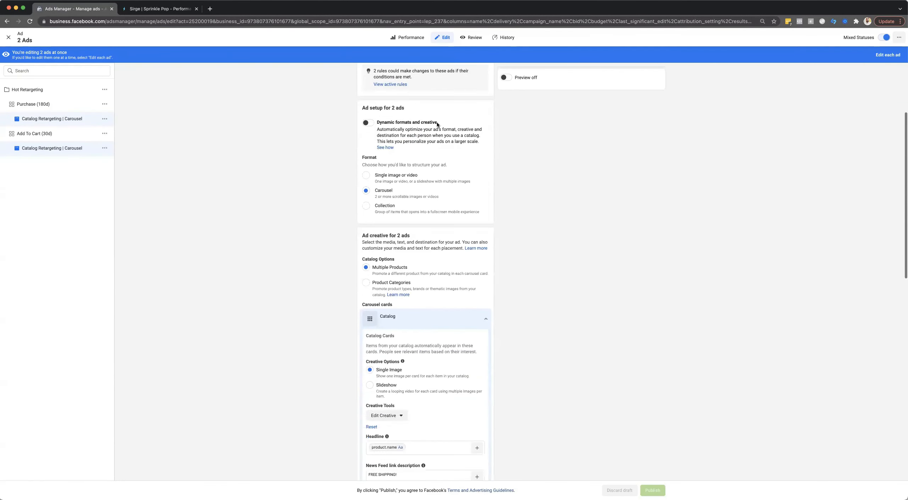
scroll(437, 122, "down", 5)
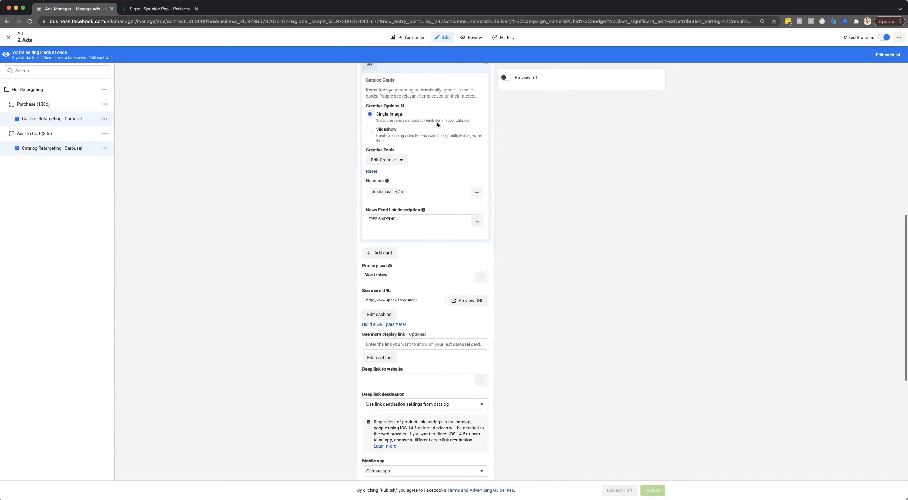
scroll(432, 245, "down", 4)
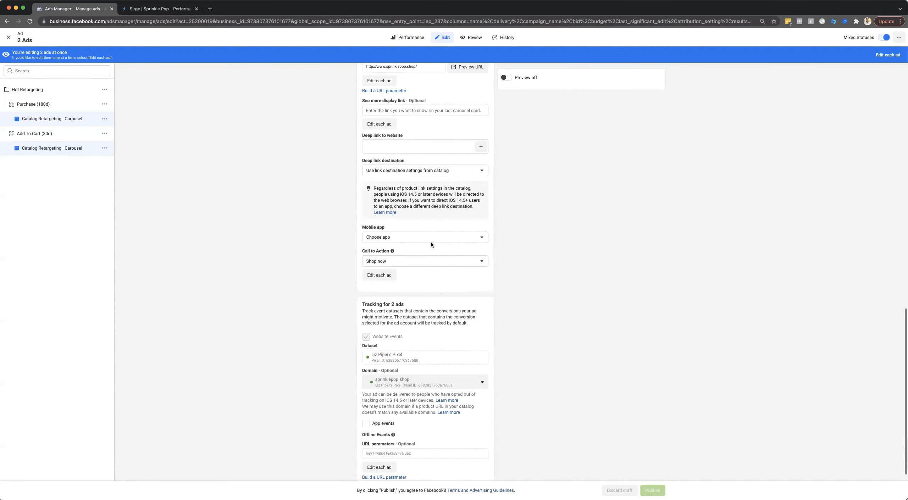
scroll(492, 117, "up", 3)
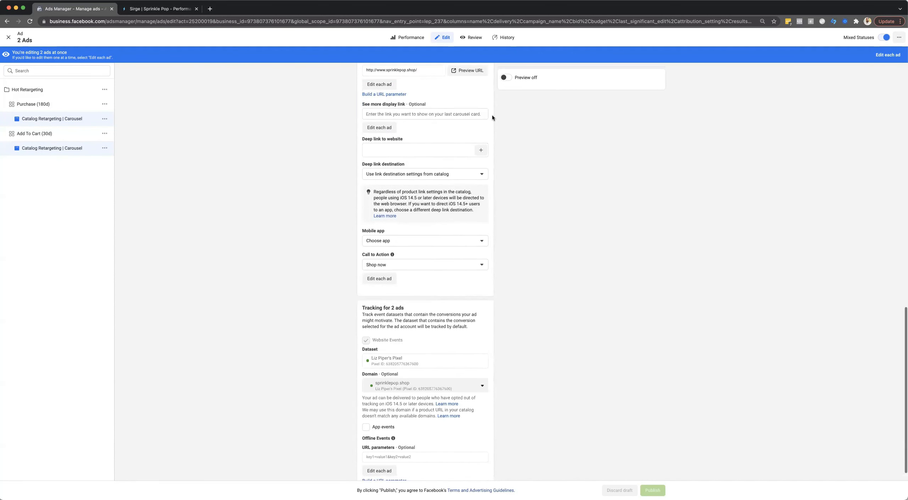
left_click(504, 79)
scroll(521, 98, "down", 1)
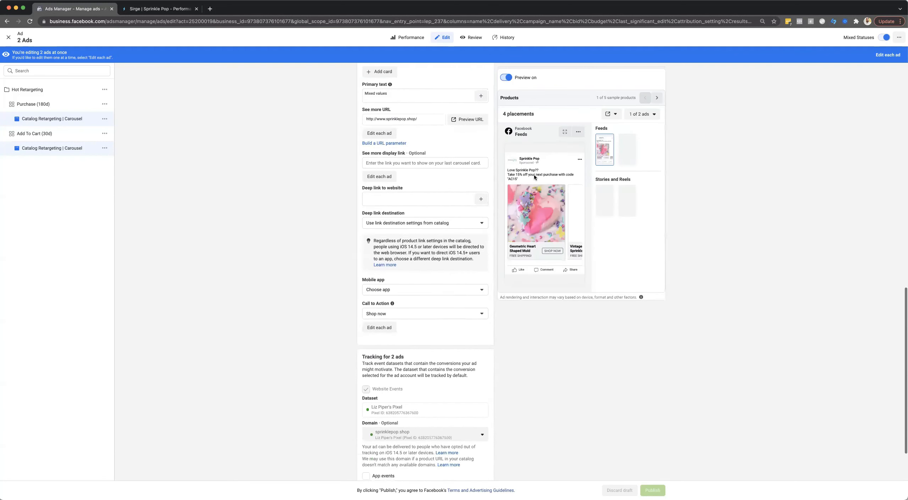
scroll(525, 149, "down", 1)
left_click(506, 78)
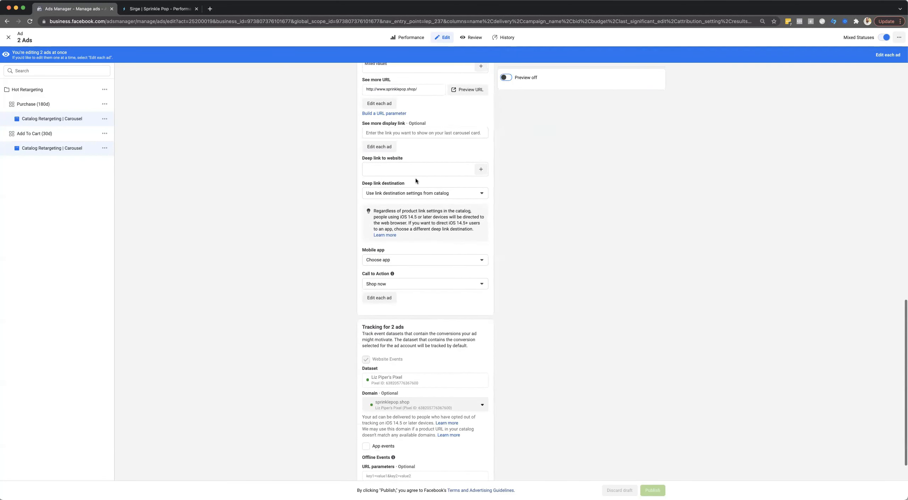
Step: Paste the copied Sirge UTM string beginning with utm_source={{site_source_name}} into the tracking URL parameters of both ads
scroll(416, 181, "down", 1)
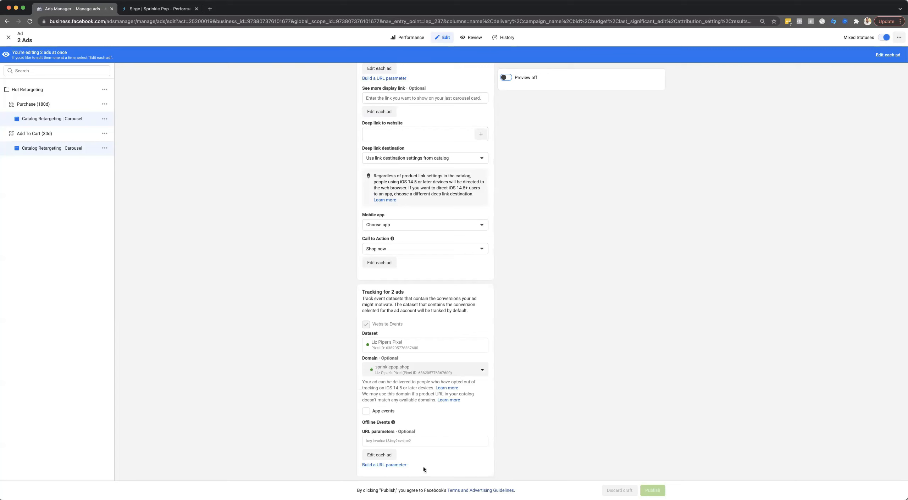
left_click(412, 442)
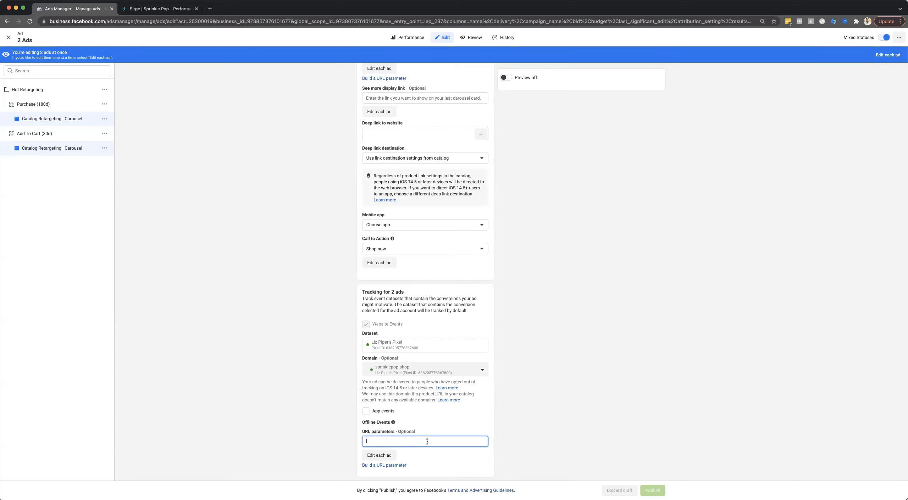
key("cmd+v")
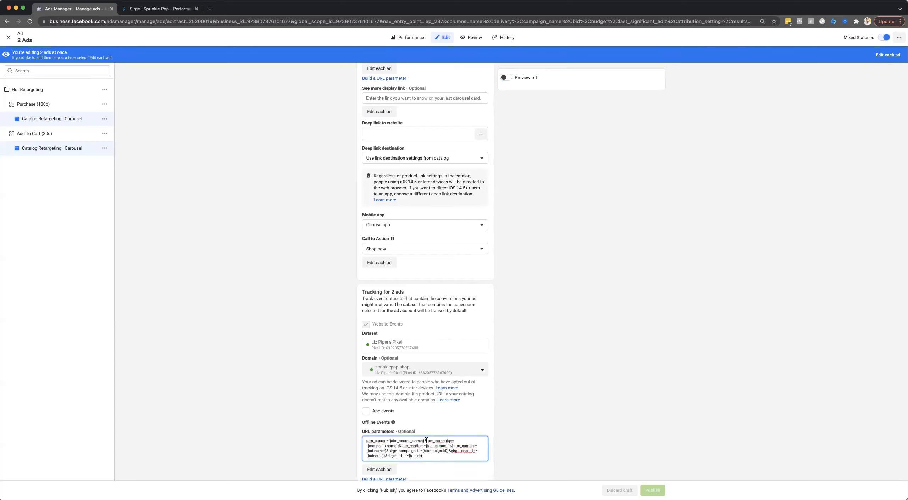
Step: Check the See more URL and the pasted URL parameters, and look back over the two ads' settings
scroll(302, 383, "up", 5)
scroll(303, 383, "up", 2)
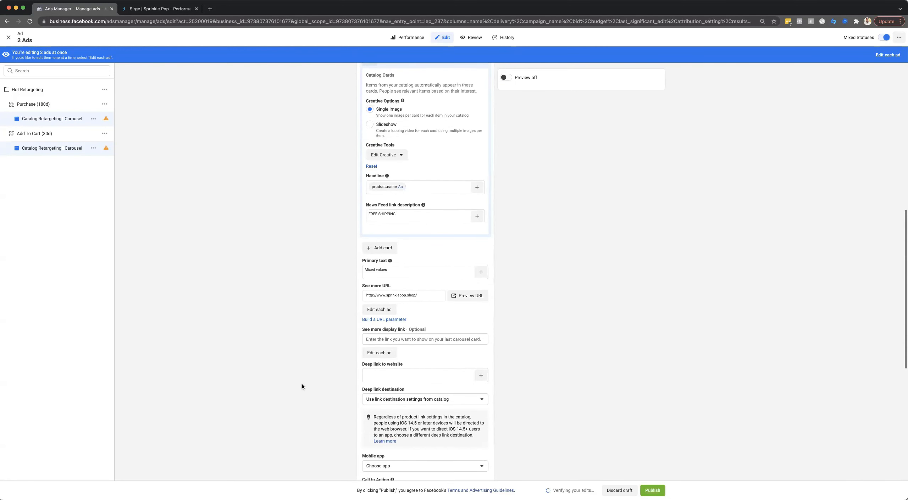
left_click(412, 295)
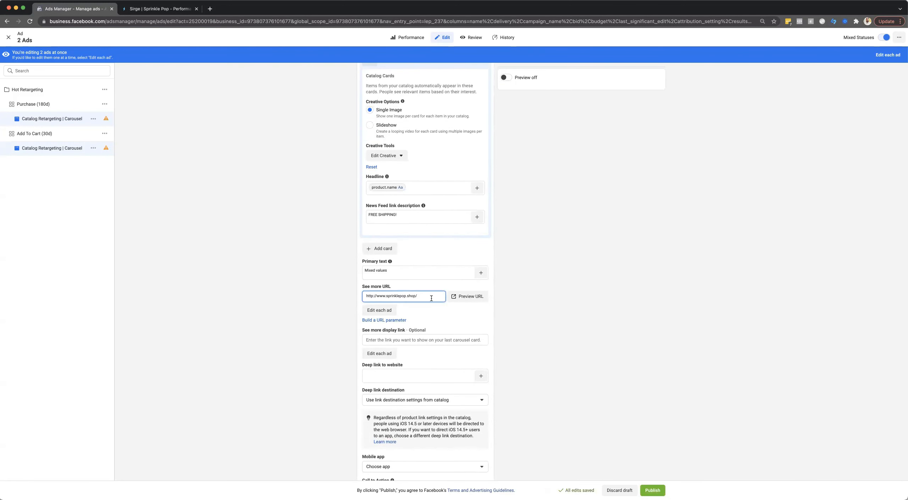
scroll(428, 312, "down", 8)
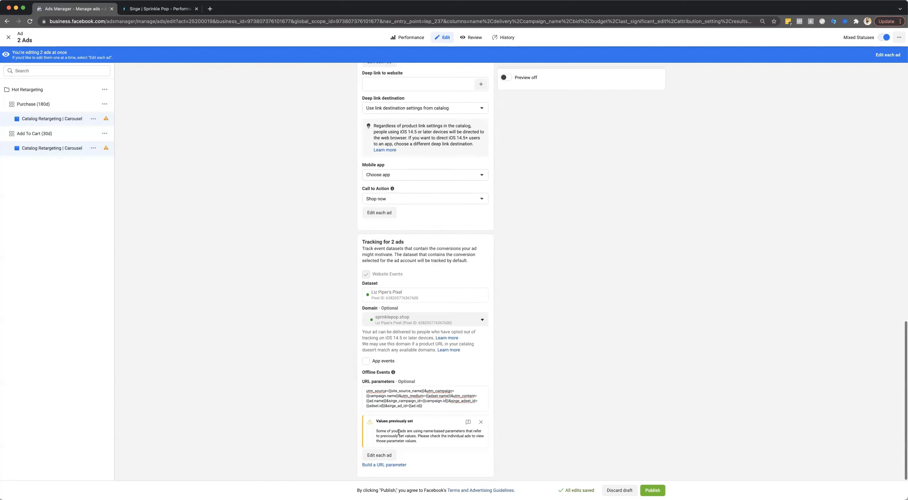
left_click(376, 400)
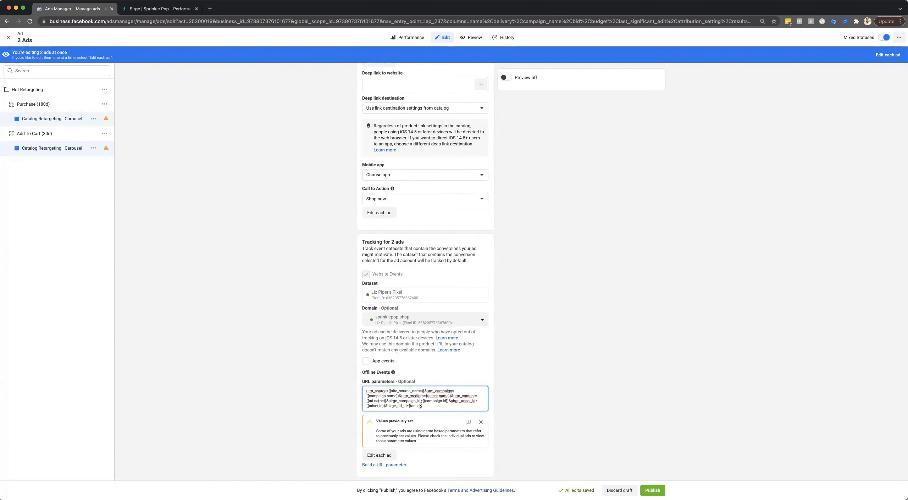
scroll(402, 307, "up", 15)
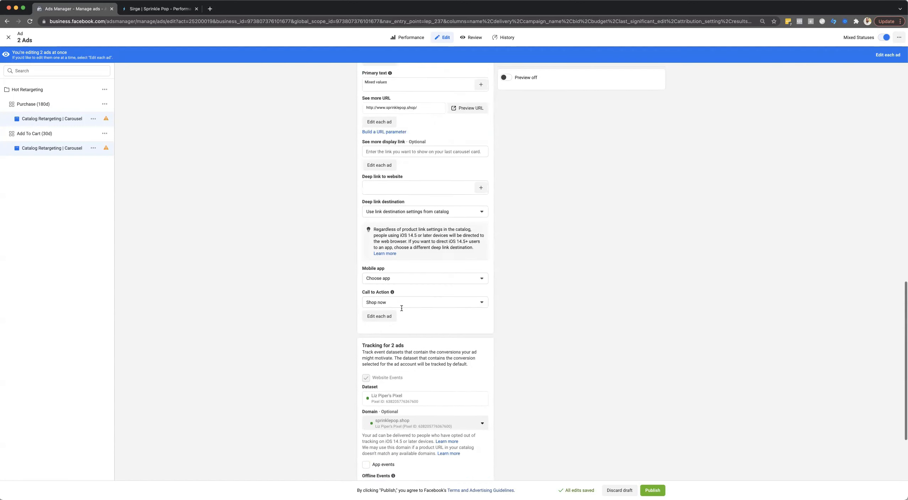
scroll(399, 307, "up", 2)
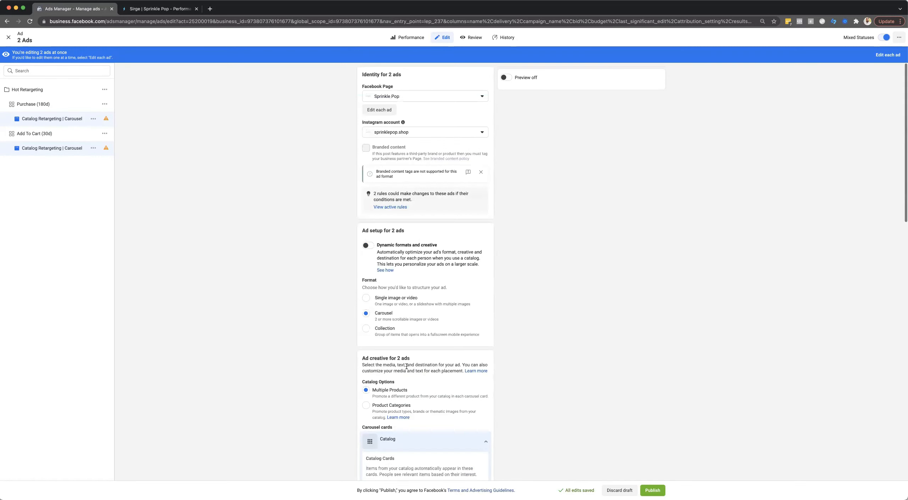
Step: Close the ad editor, turn on View Setup and publish the draft changes of both Catalog Retargeting | Carousel ads
left_click(8, 36)
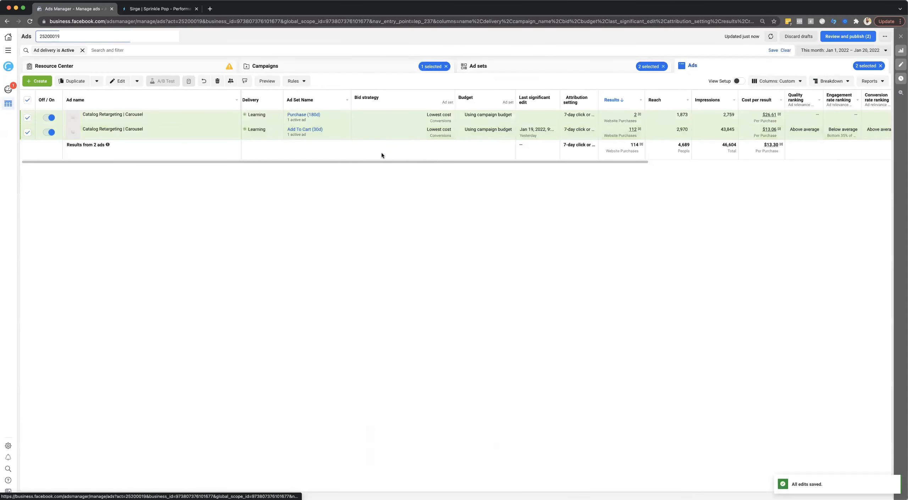
left_click(738, 82)
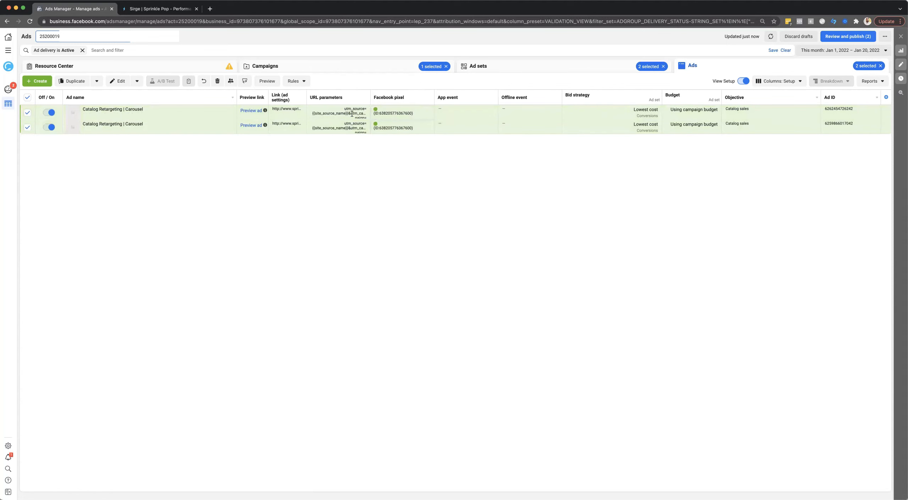
left_click(847, 37)
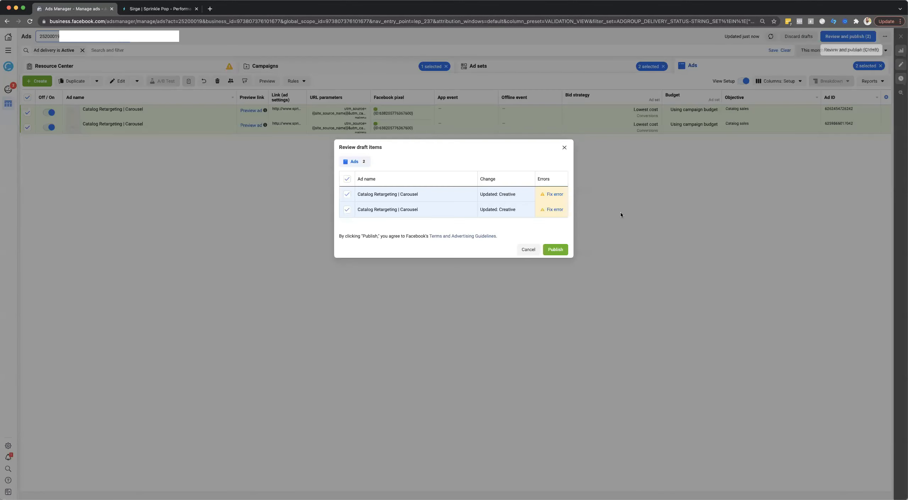
left_click(555, 250)
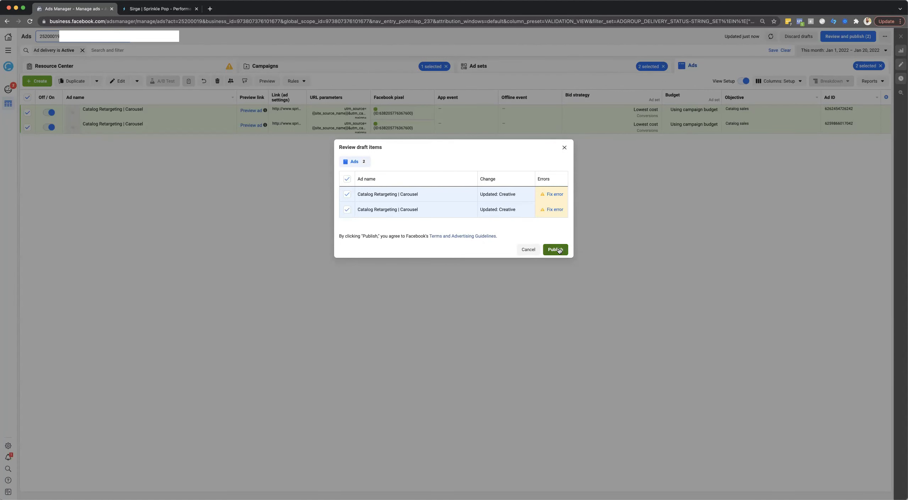
Step: Turn off View Setup from the ad sets table and return to the two published ads
left_click(514, 66)
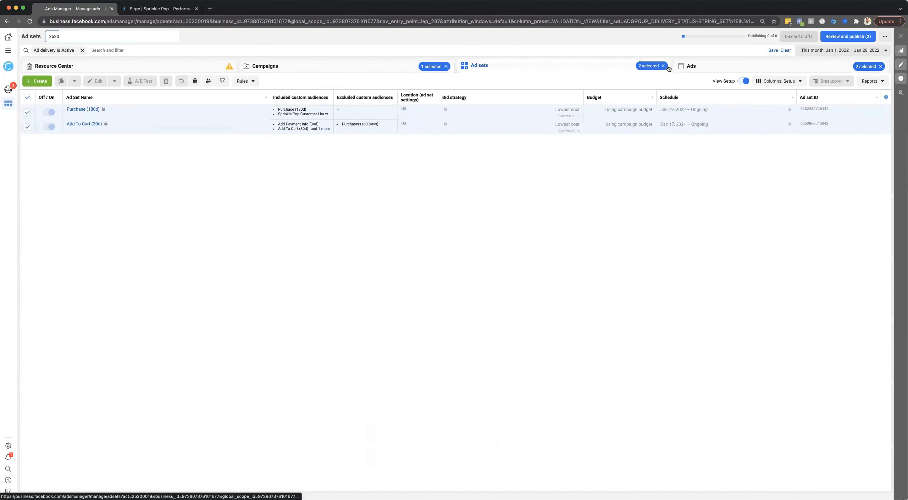
left_click(744, 81)
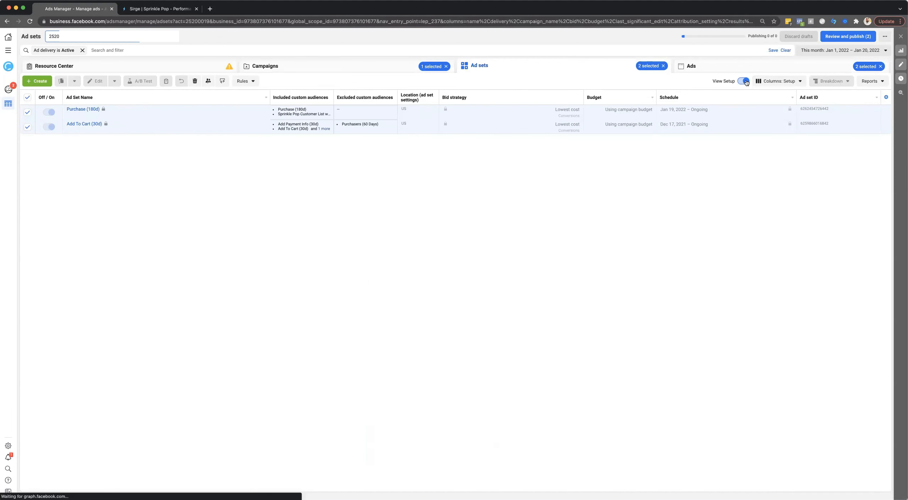
left_click(695, 66)
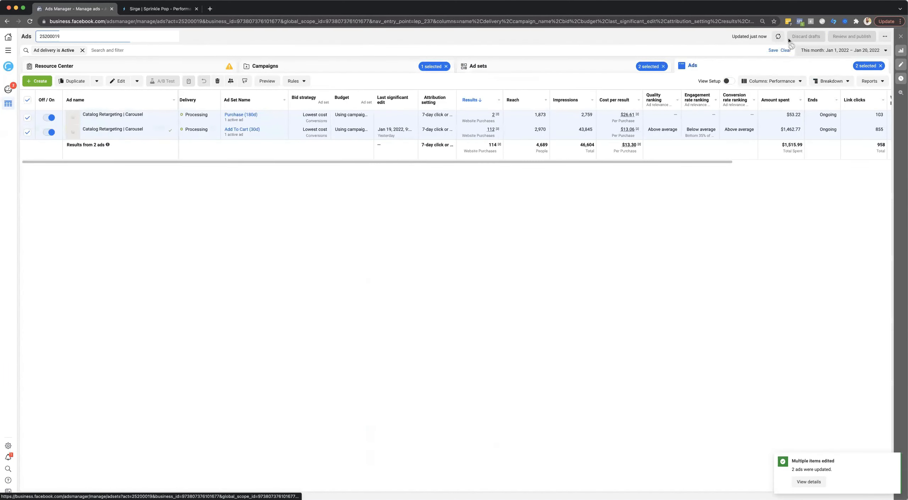
Step: Display the ad sets of only the Interests/LLA campaign and select both of them
left_click(408, 70)
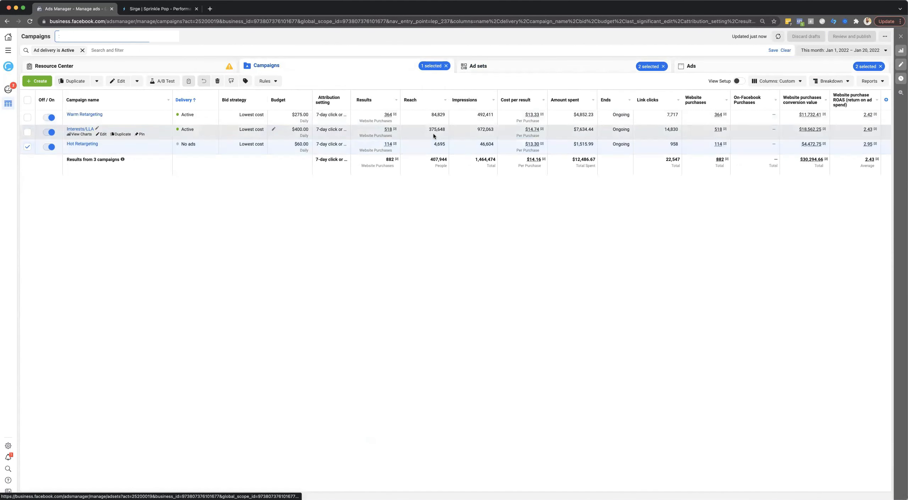
left_click(432, 134)
left_click(495, 65)
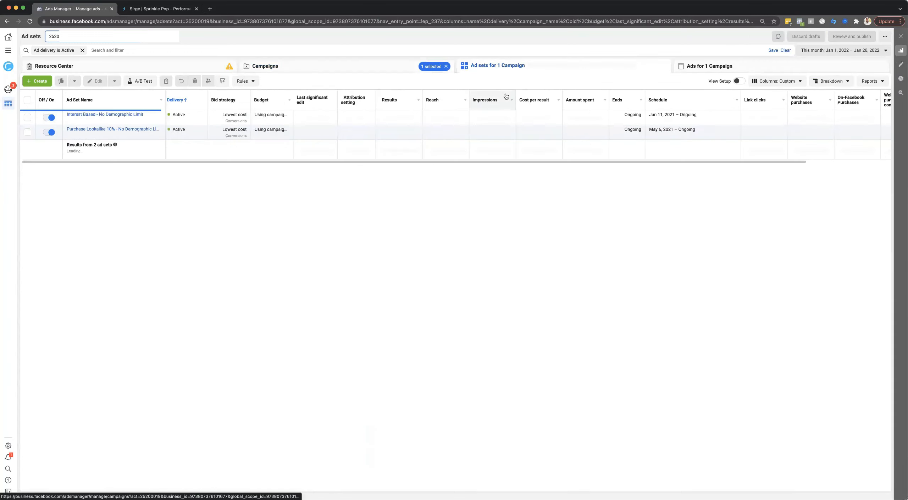
left_click(28, 117)
left_click(27, 132)
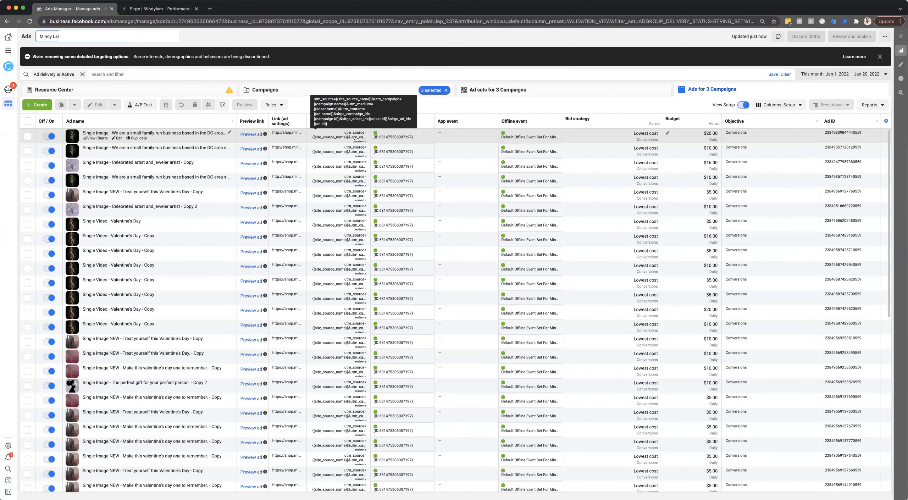
Step: Examine the URL parameters of all ads in the three selected campaigns, widening that column to read the values
scroll(353, 153, "down", 3)
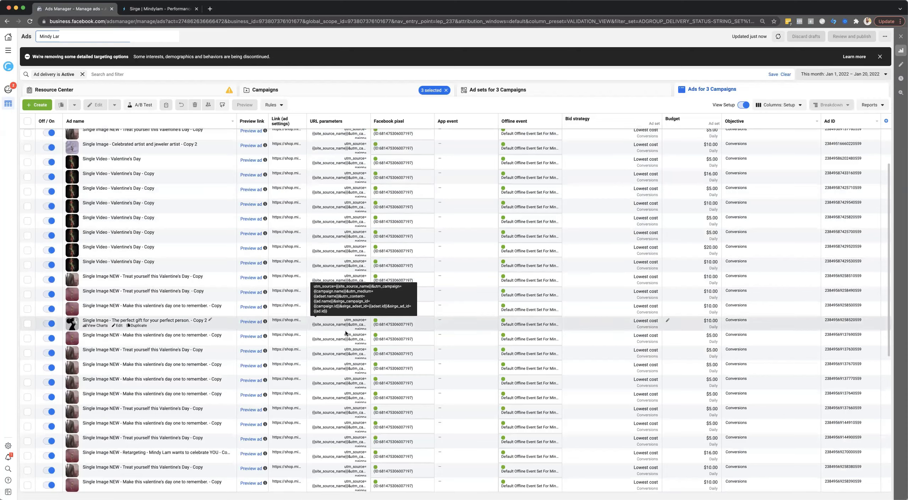
scroll(376, 316, "down", 2)
scroll(408, 300, "down", 8)
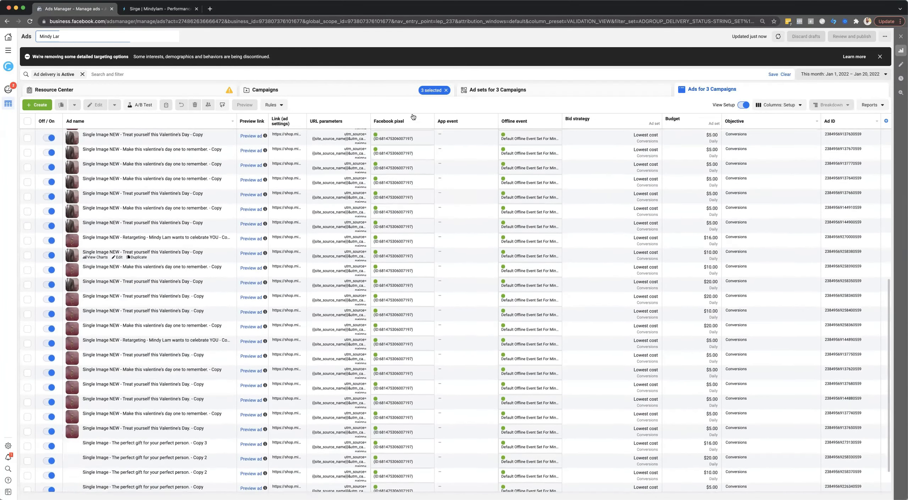
left_click_drag(370, 121, 484, 124)
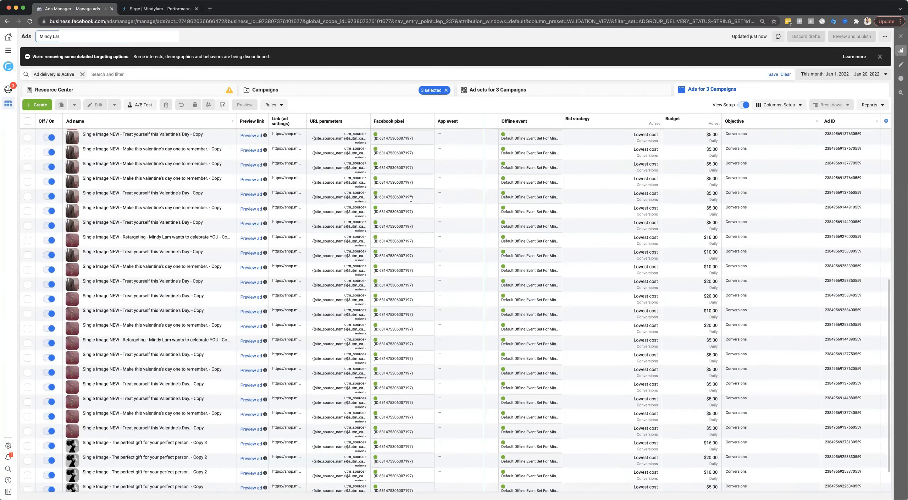
scroll(412, 202, "down", 2)
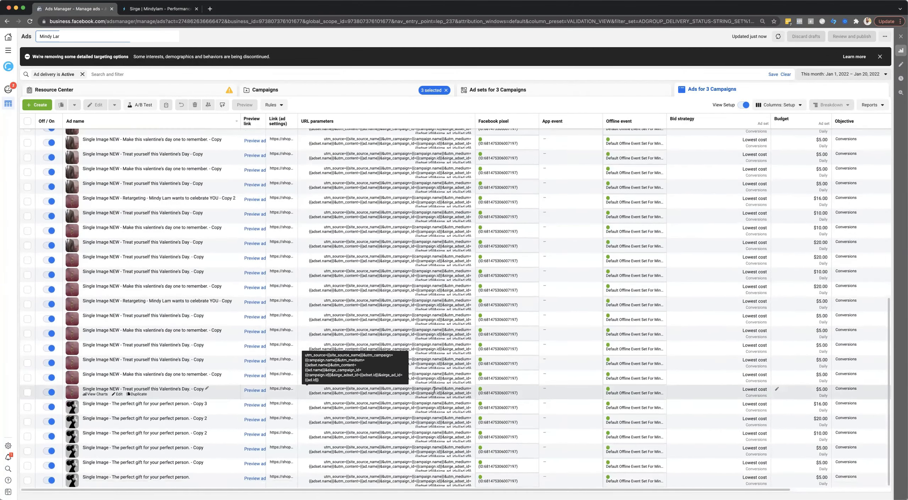
scroll(450, 436, "up", 5)
scroll(454, 442, "up", 5)
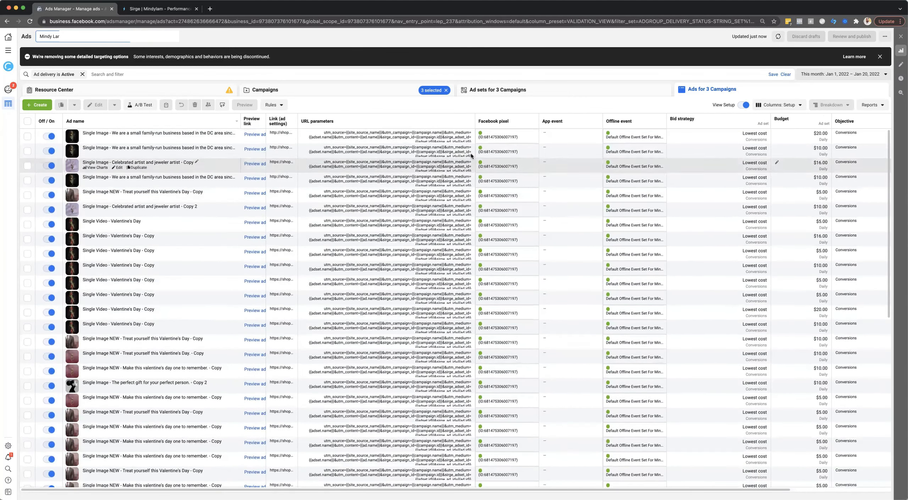
Step: Switch to Sirge and set the campaign performance date range to January 18–19, 2022
left_click(184, 14)
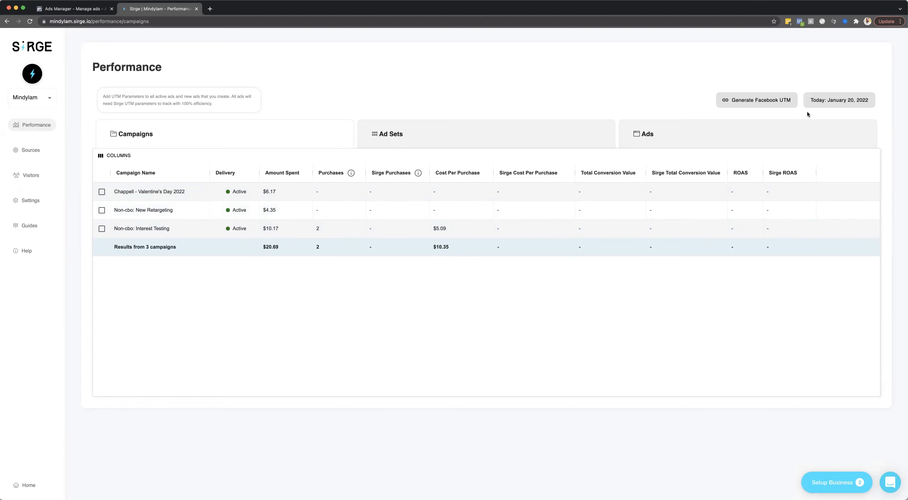
left_click(825, 101)
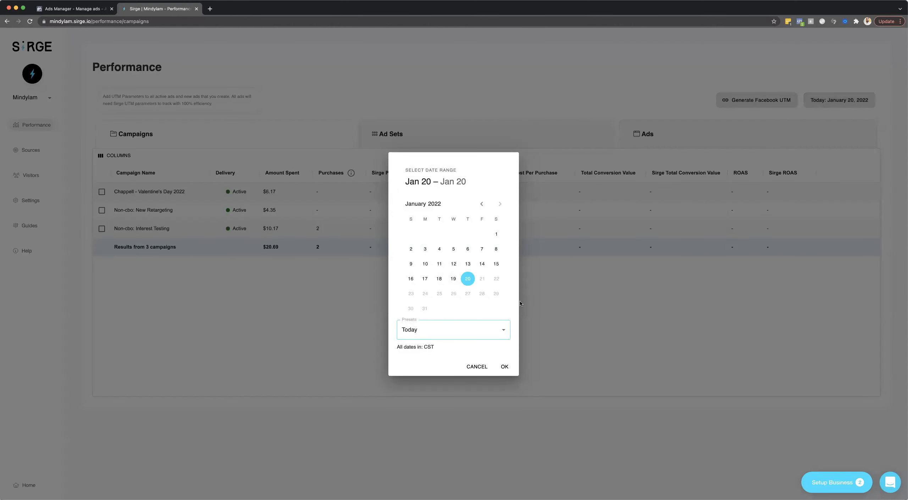
left_click(453, 280)
left_click(439, 279)
left_click(454, 279)
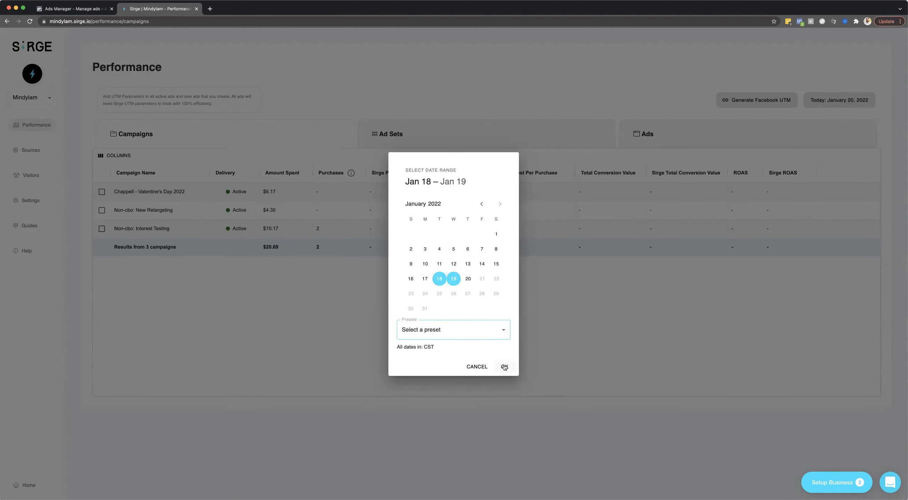
left_click(504, 367)
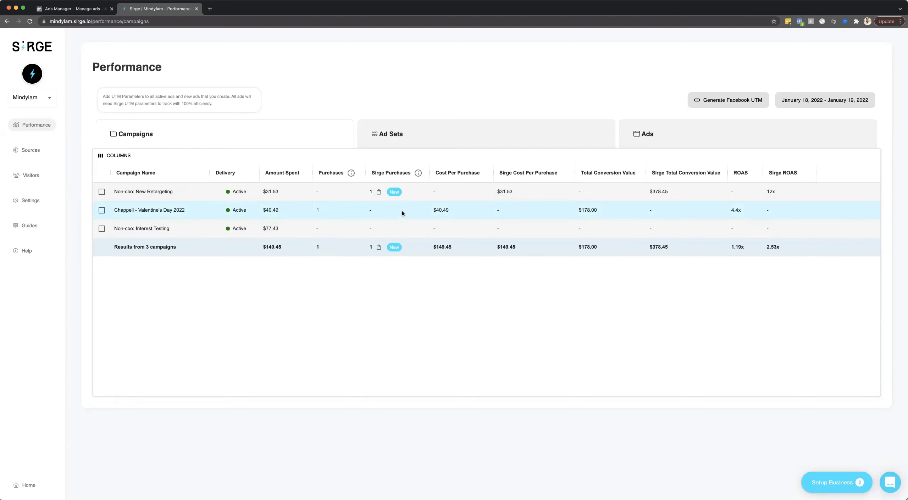
Step: View the purchaser details behind the Sirge purchase of the Non-cbo: New Retargeting campaign, then close them
left_click(379, 192)
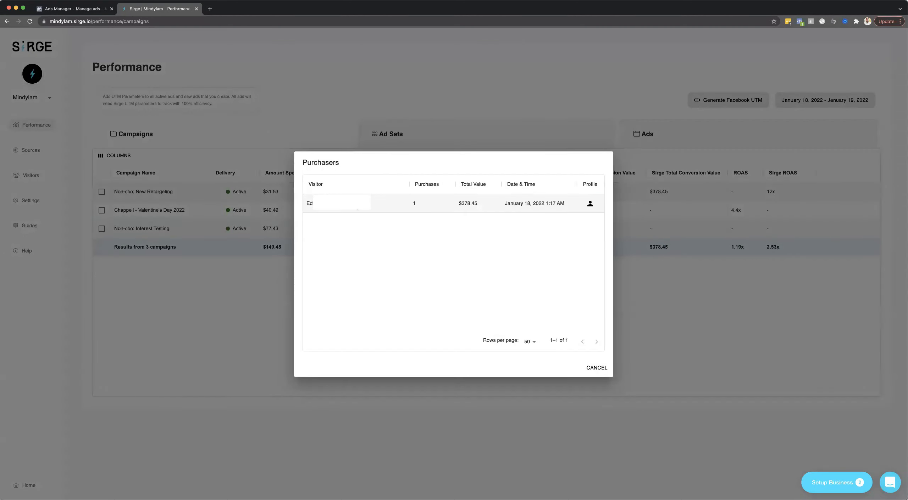
double_click(468, 203)
left_click(595, 368)
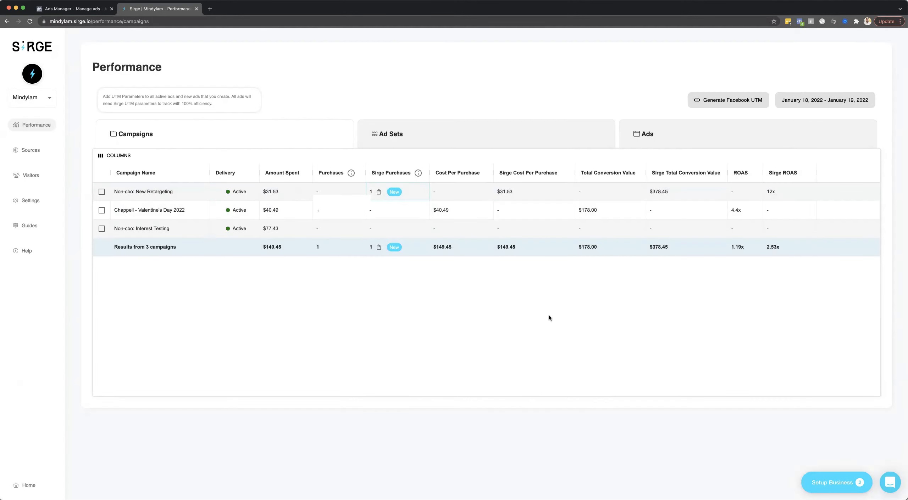
Step: Examine the Sirge total conversion value and Sirge ROAS of the Non-cbo: New Retargeting campaign
left_click(404, 222)
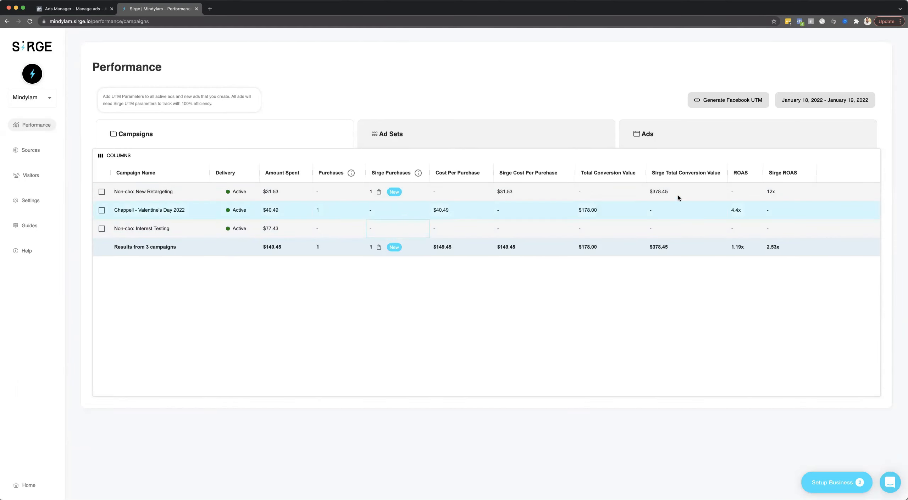
left_click_drag(643, 190, 669, 191)
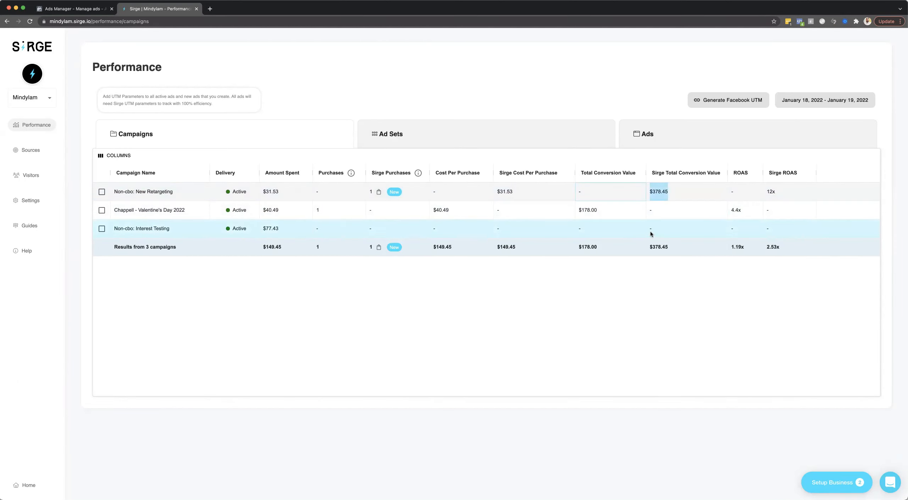
left_click_drag(785, 188, 762, 190)
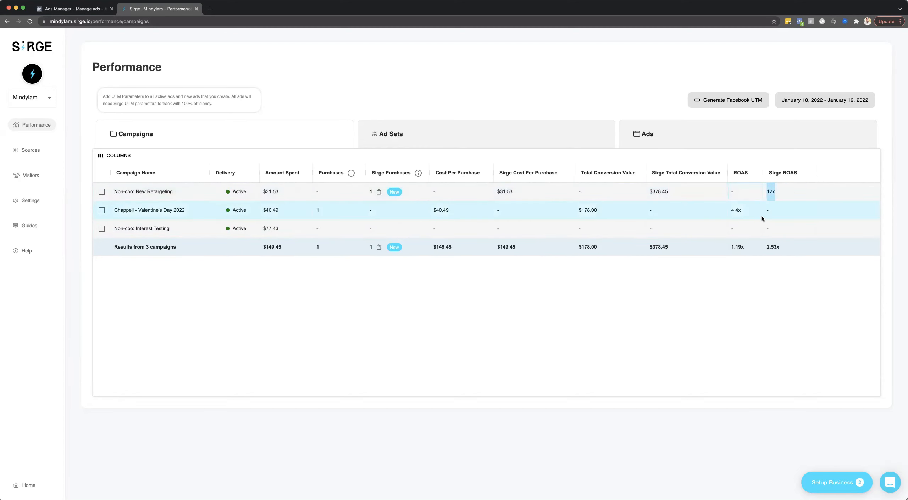